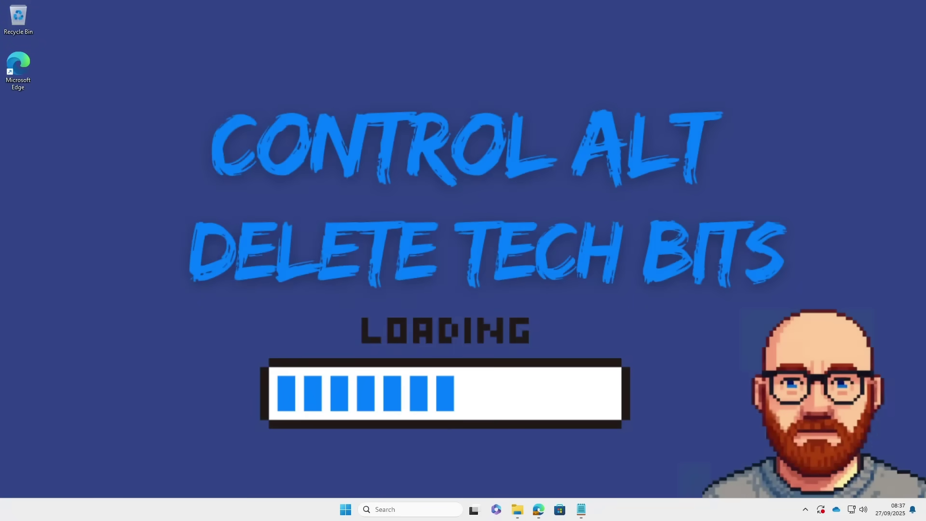
Step: Start a new group named Microsoft Defender for Endpoint Test Group, with the same text as description
click(536, 511)
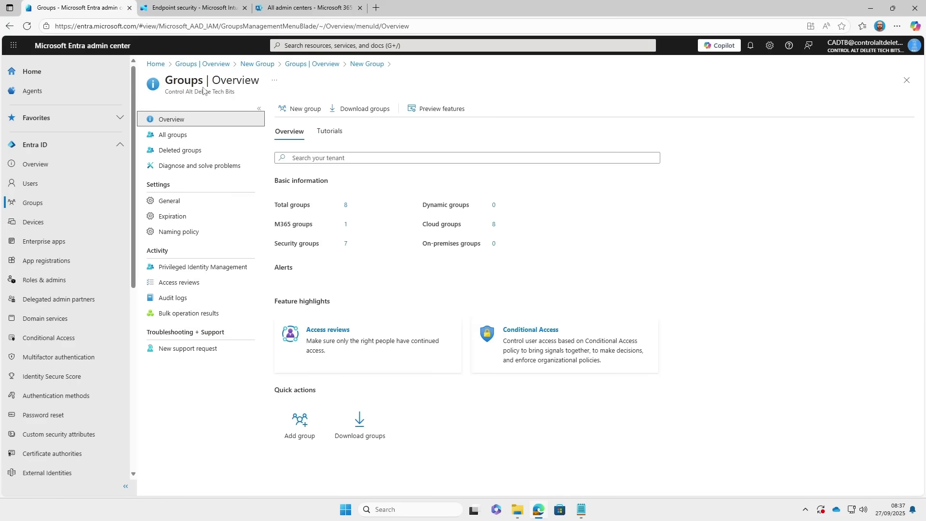
click(291, 107)
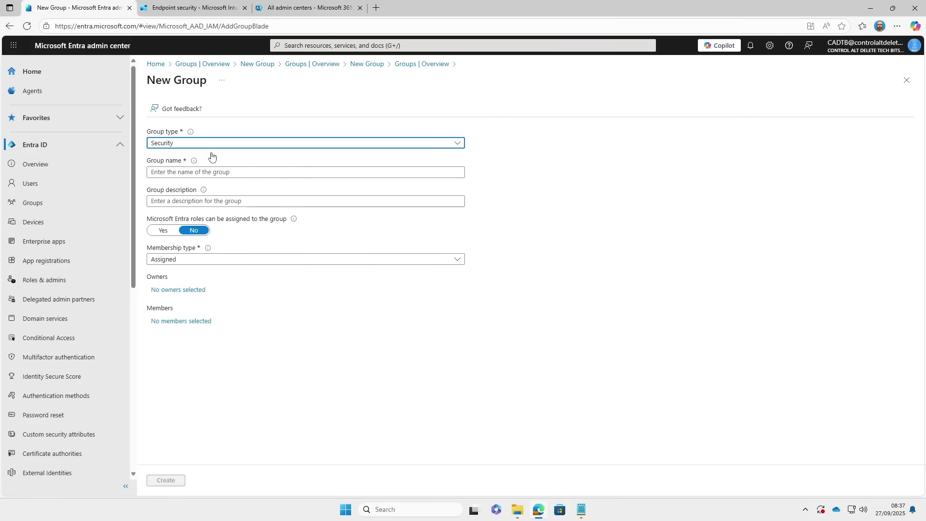
click(211, 172)
text(Microsoft Defender for Endpoint Test Group)
key(Tab)
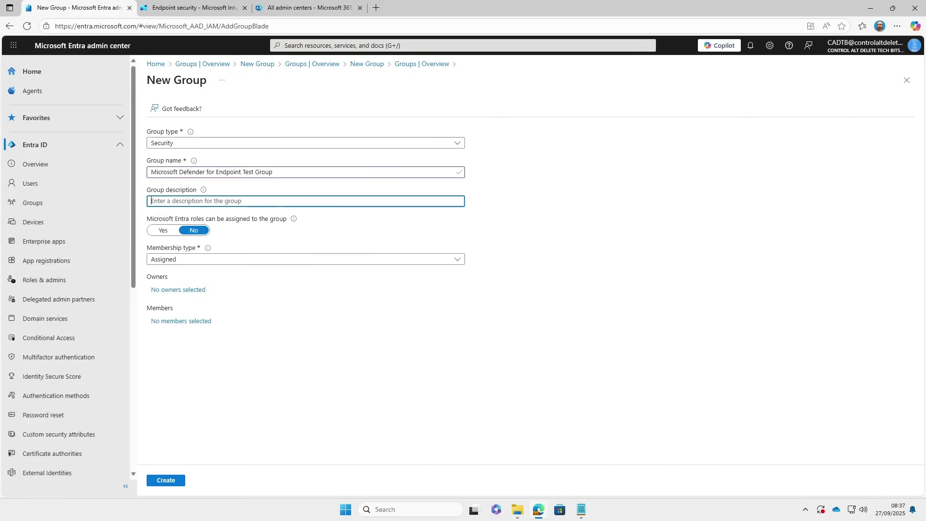
text(Microsoft Defender for Endpoint Test Group)
Step: Add two owners and the CADTB01 device as member, then create the group
click(187, 290)
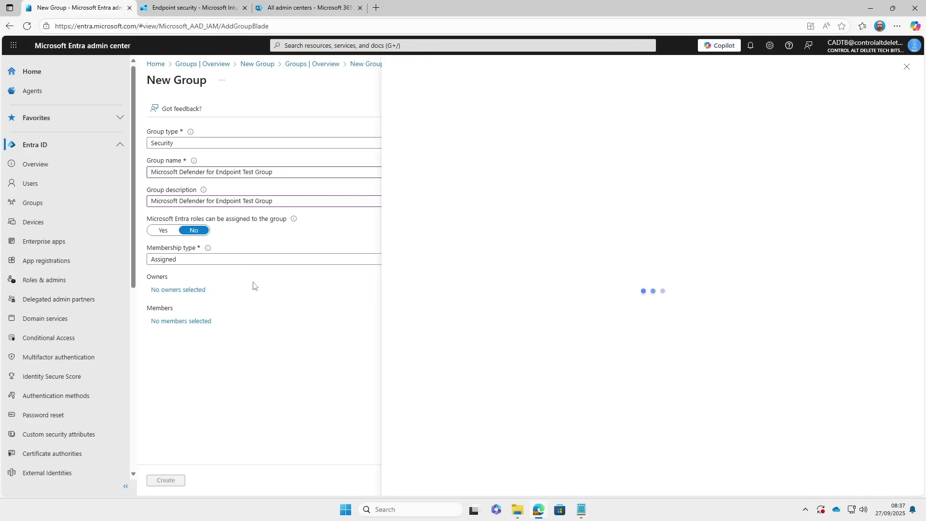
click(403, 219)
click(403, 242)
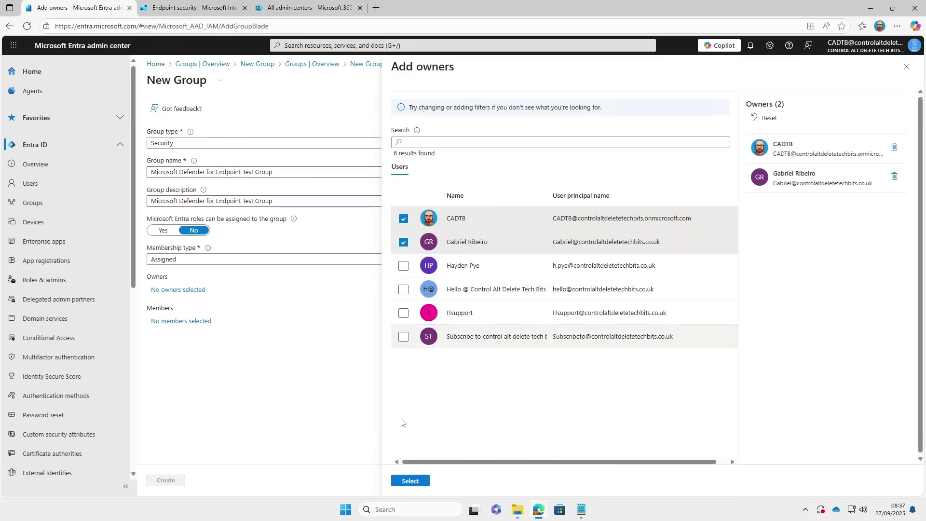
click(414, 478)
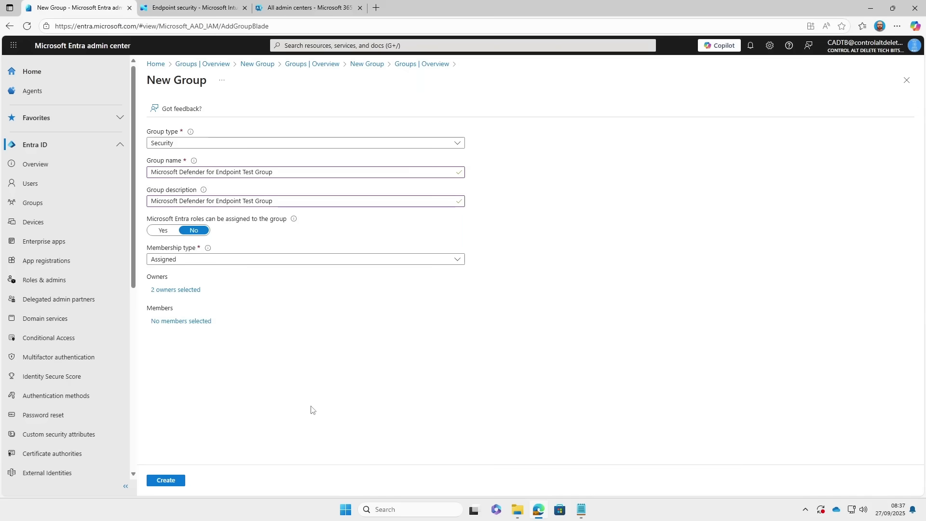
click(195, 322)
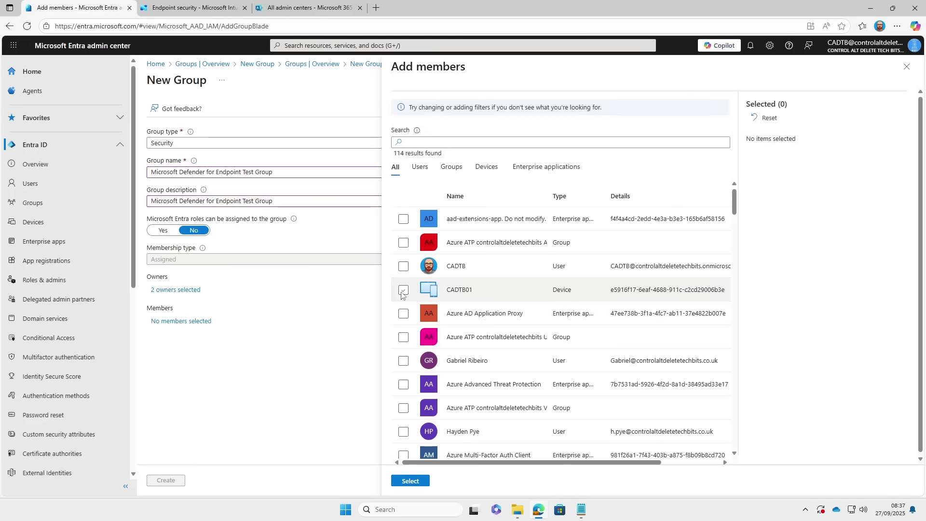
click(403, 289)
click(410, 481)
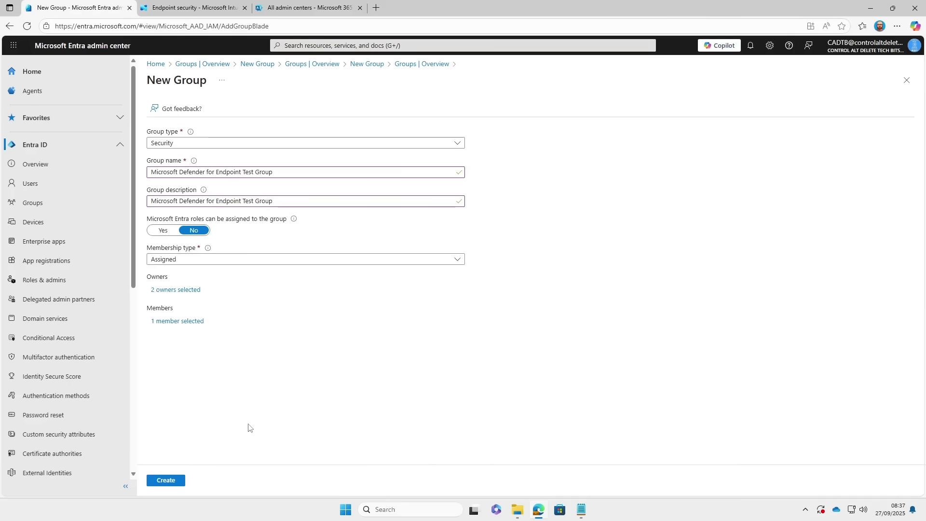
click(175, 479)
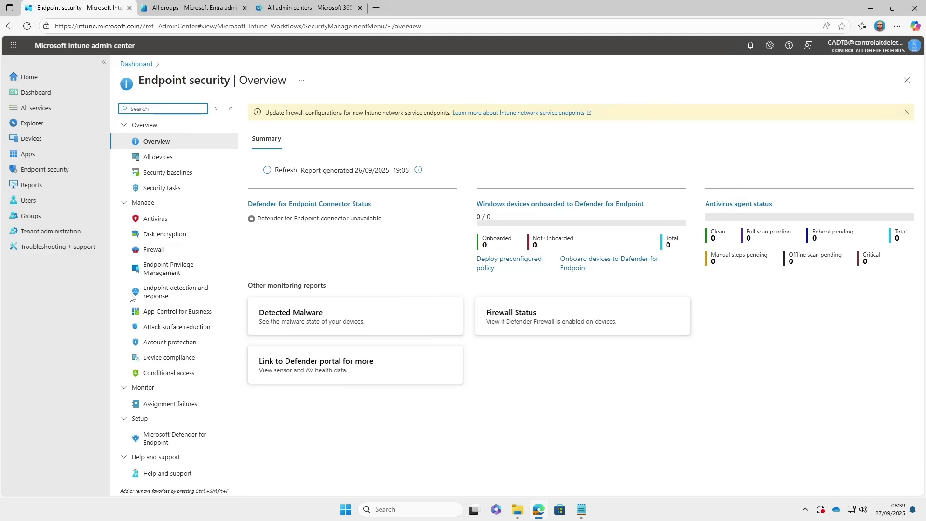
Step: Create a new antivirus profile for Windows using the Microsoft Defender Antivirus profile type
click(153, 221)
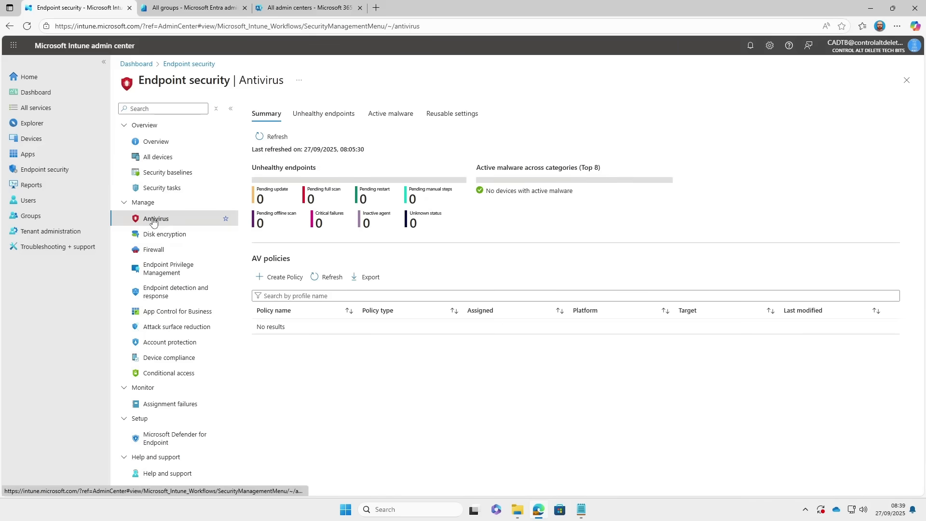
click(265, 281)
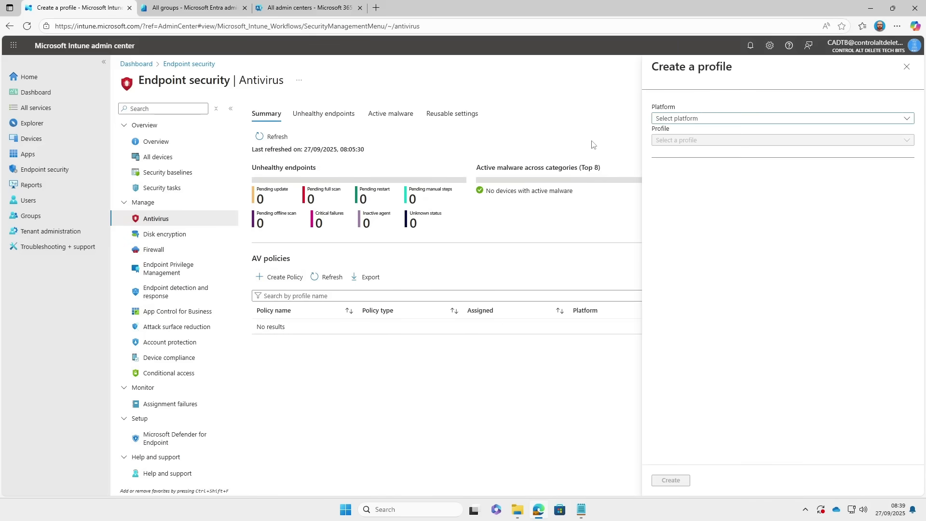
click(689, 123)
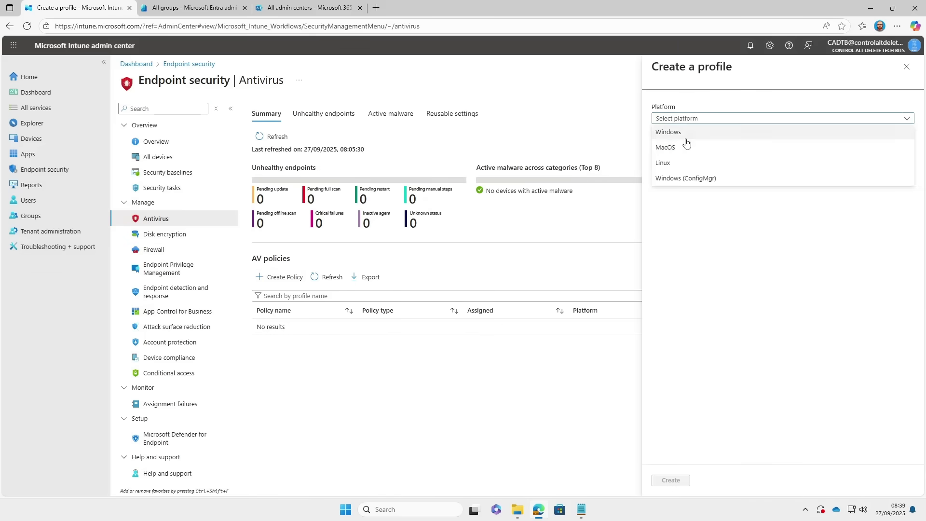
click(688, 134)
click(691, 143)
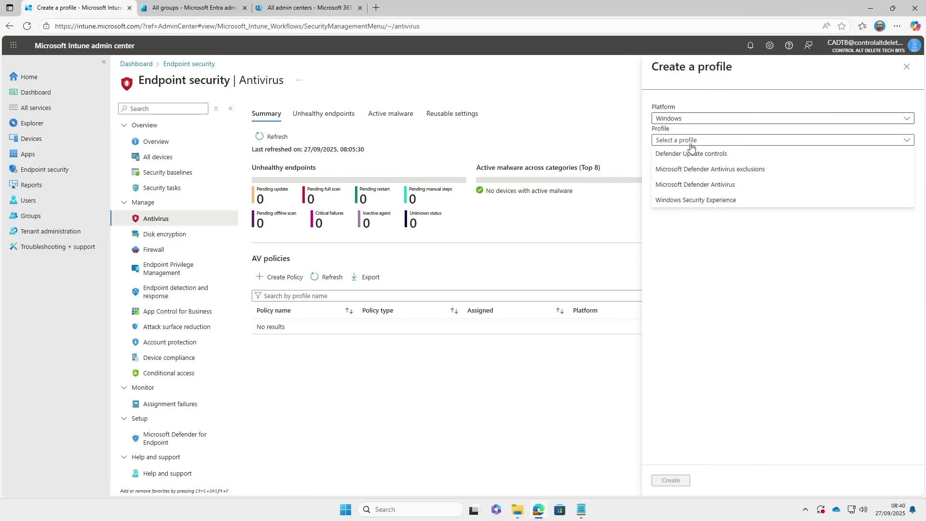
click(705, 185)
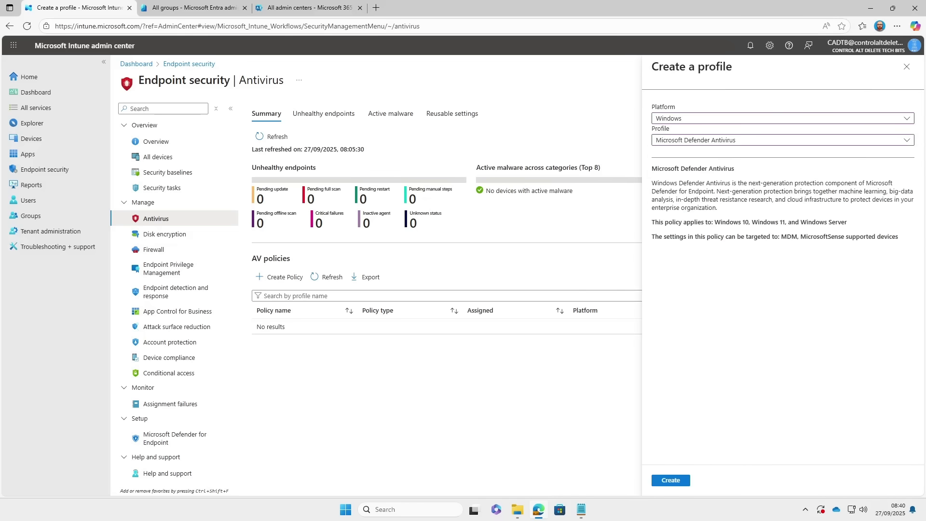
click(671, 480)
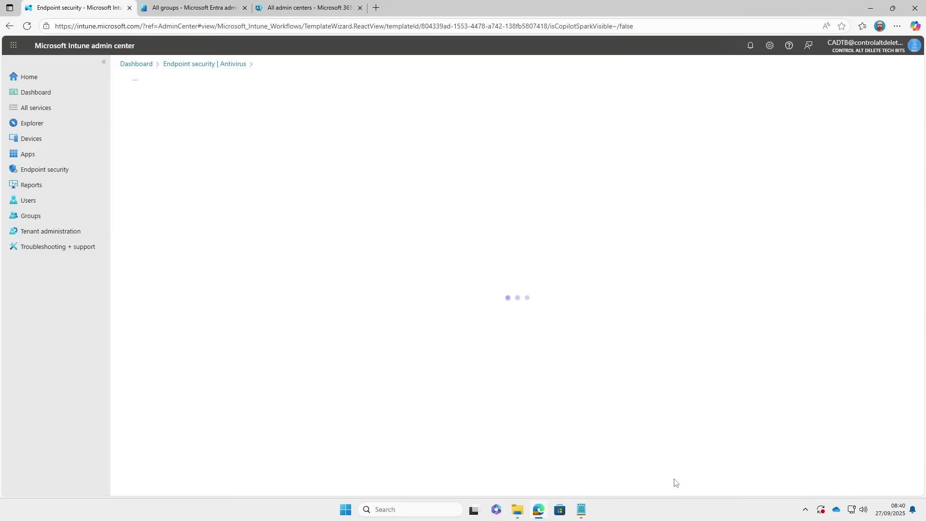
Step: Name the policy 'Powershell Exclusion' with the same description, and continue
click(192, 149)
text(Powershell Exclusion)
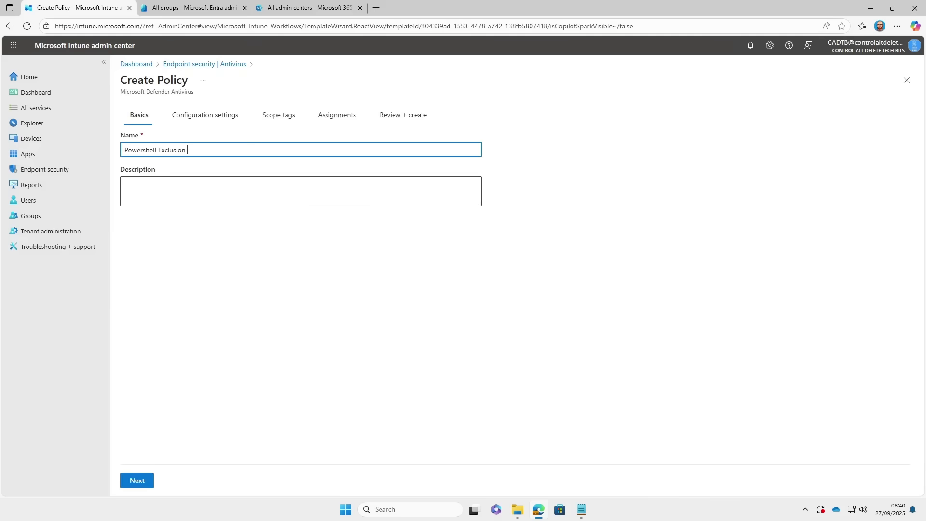
click(194, 179)
text(Powershell Exclusion)
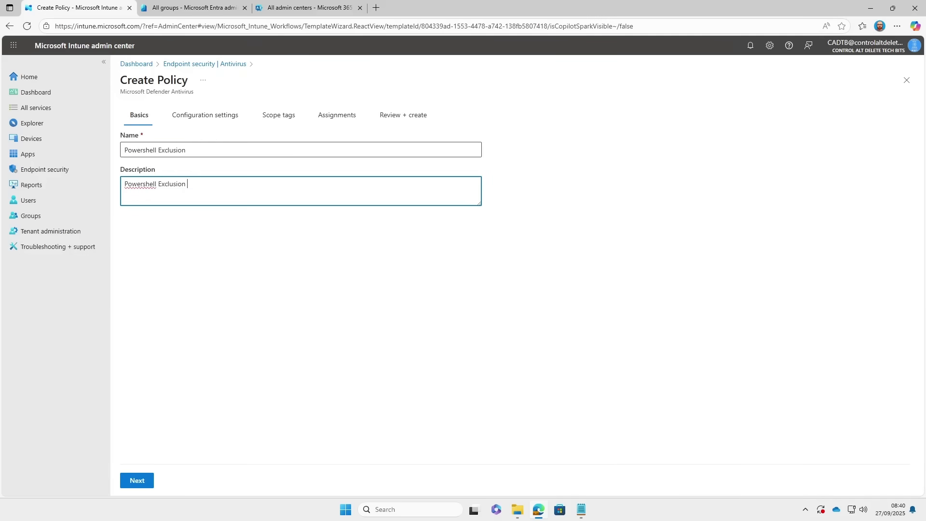
click(136, 479)
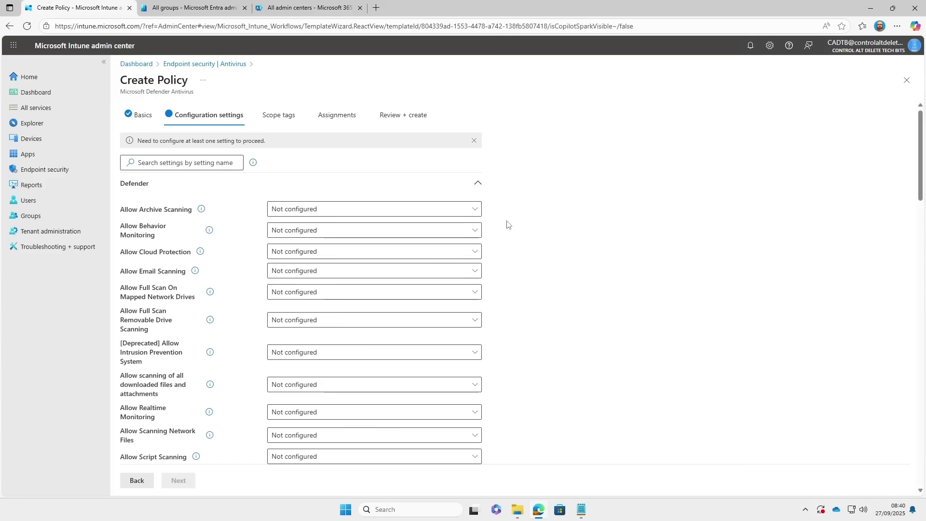
Step: Exclude three PowerShell folder paths and four PowerShell processes, including PowerShell 7 pwsh.exe
scroll(515, 227, down, 1)
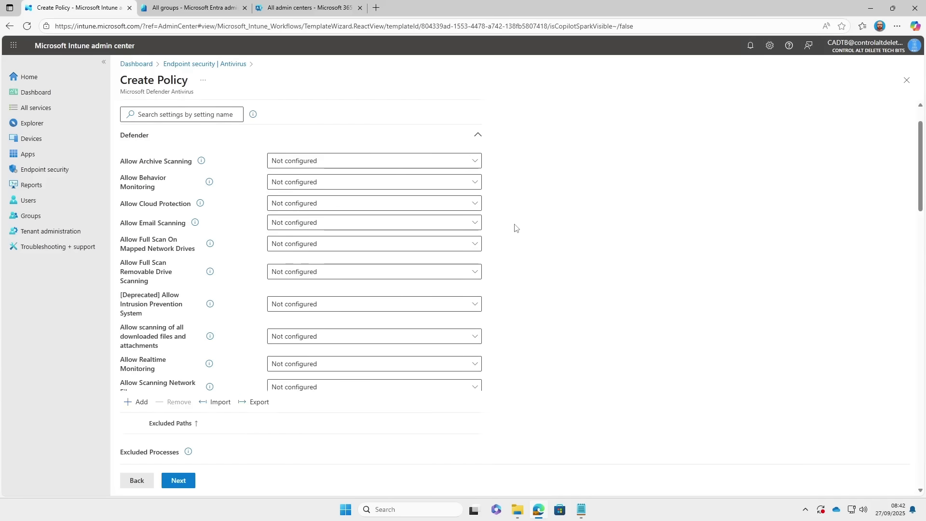
scroll(145, 340, down, 5)
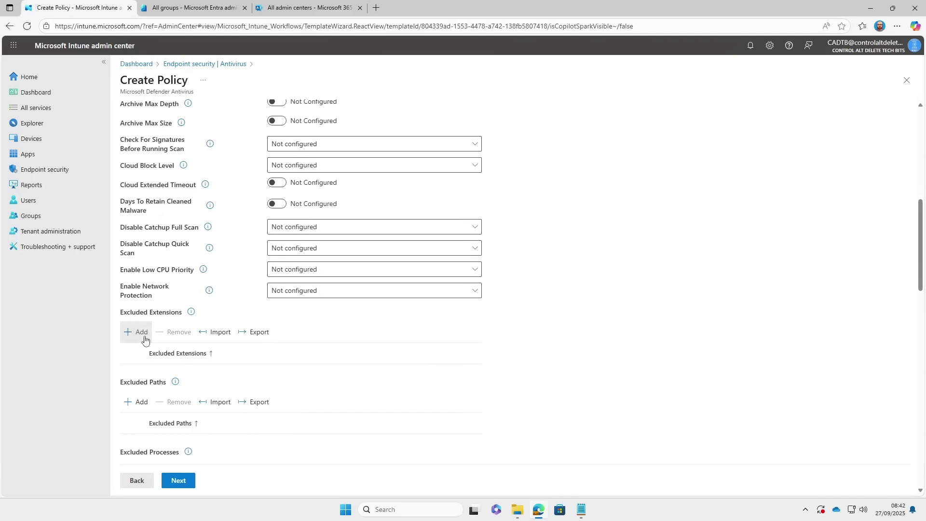
click(141, 333)
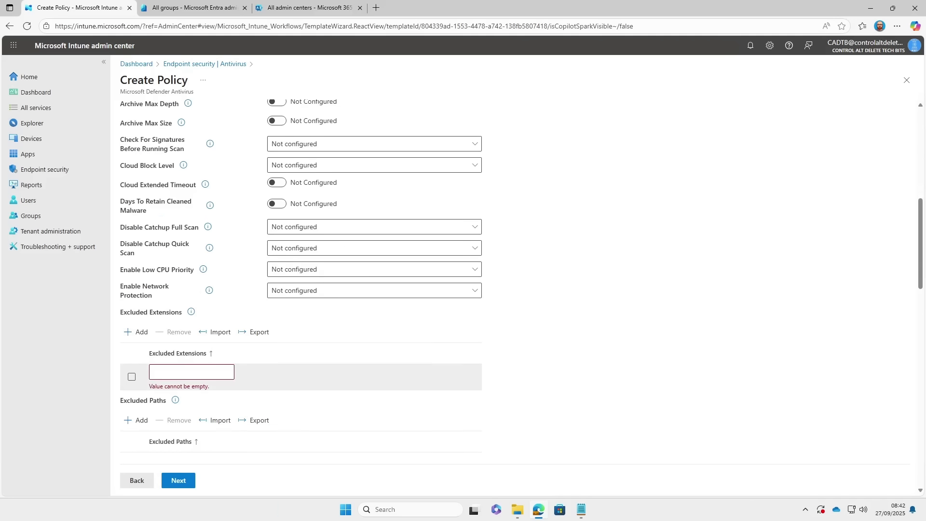
click(182, 369)
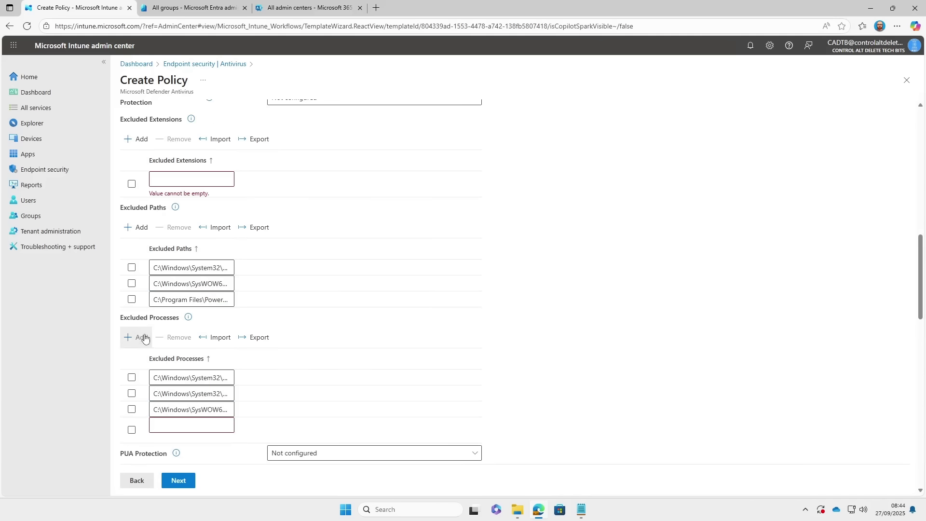
click(138, 337)
text(C:\Program Files\PowerShell\7\pwsh.exe)
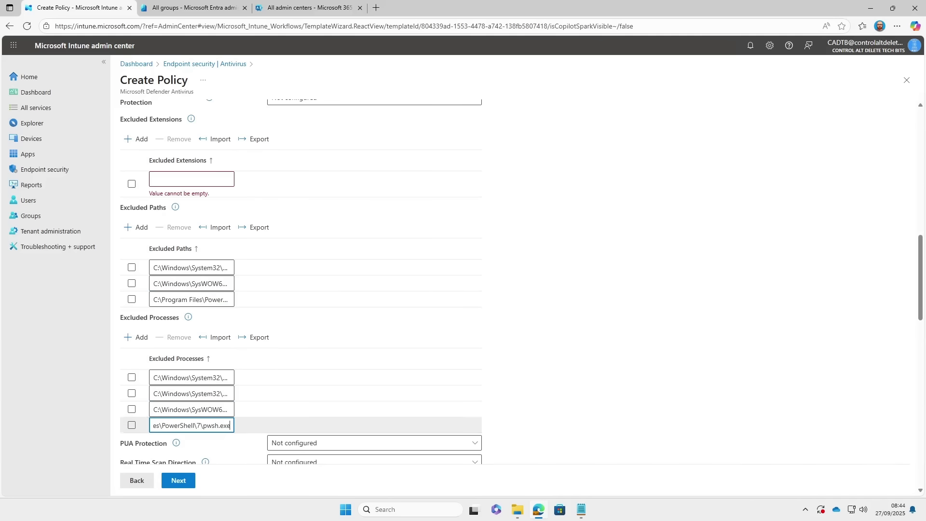
click(132, 377)
click(131, 393)
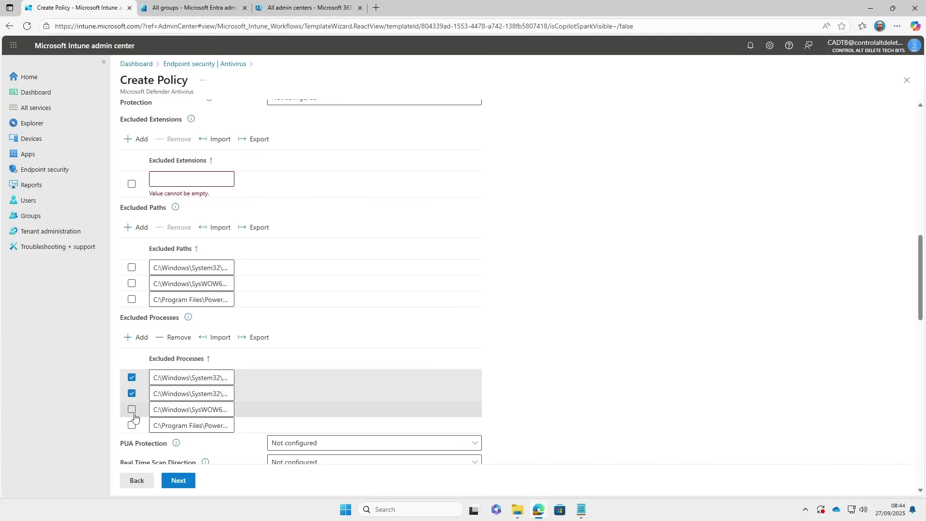
click(132, 409)
click(132, 424)
click(132, 267)
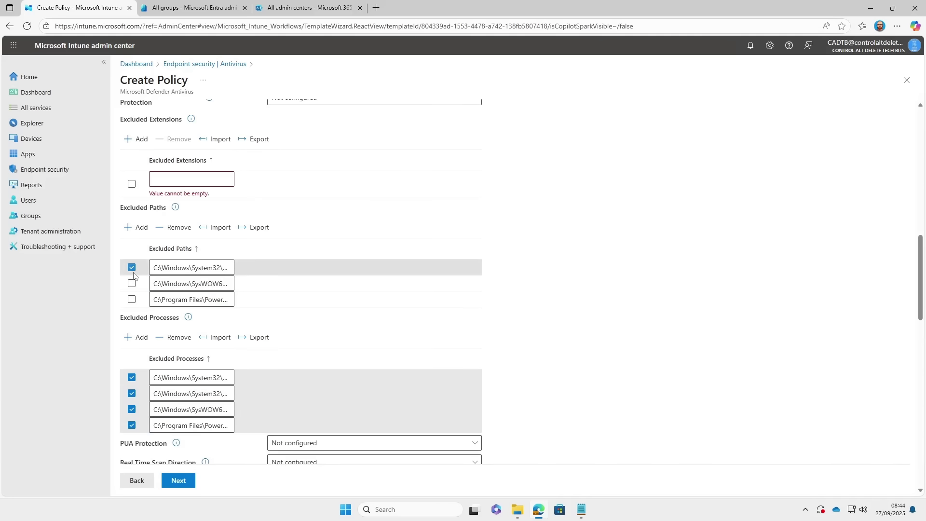
click(132, 283)
click(132, 298)
Step: Set Real Time Scan Direction to Monitor all files (bi-directional) and continue
scroll(413, 306, down, 1)
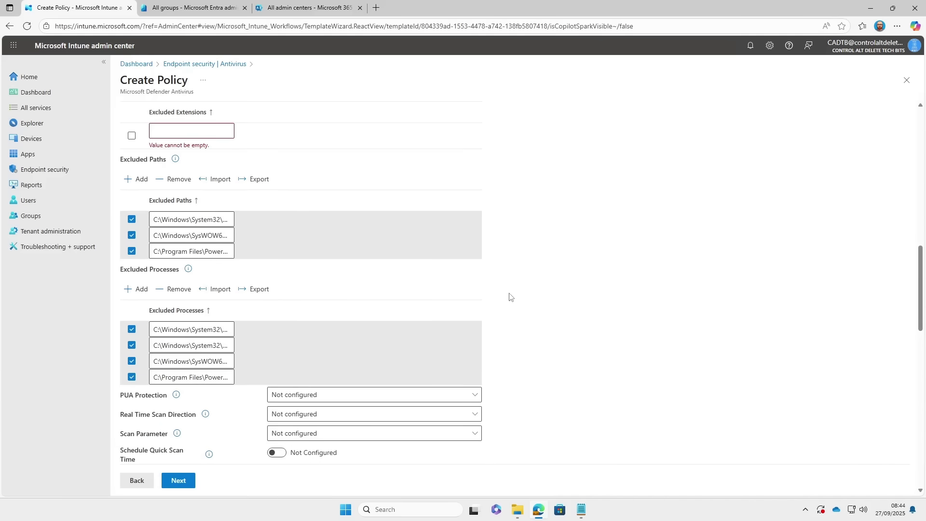
scroll(509, 297, down, 1)
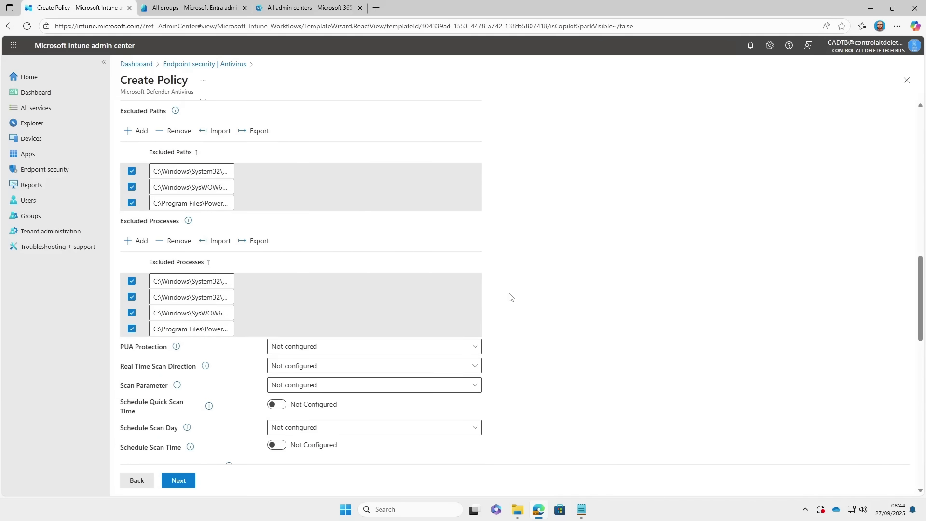
click(310, 365)
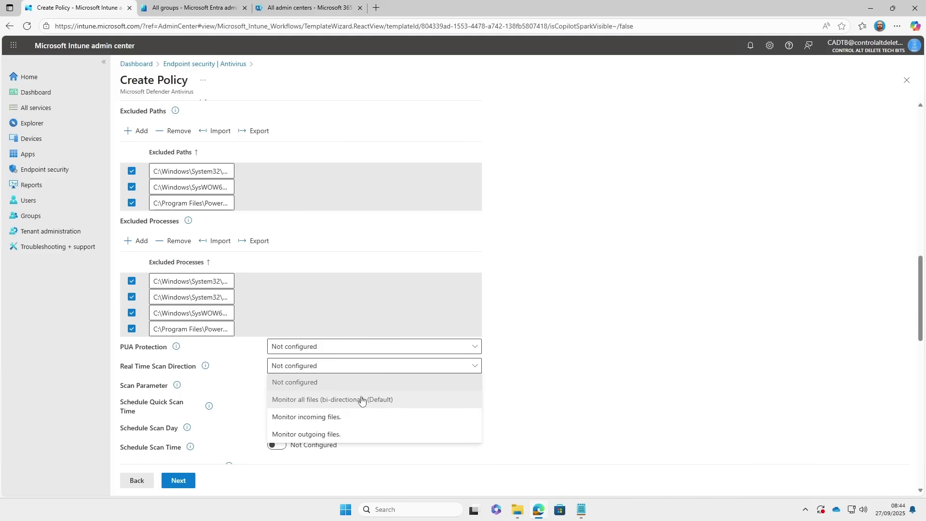
click(386, 400)
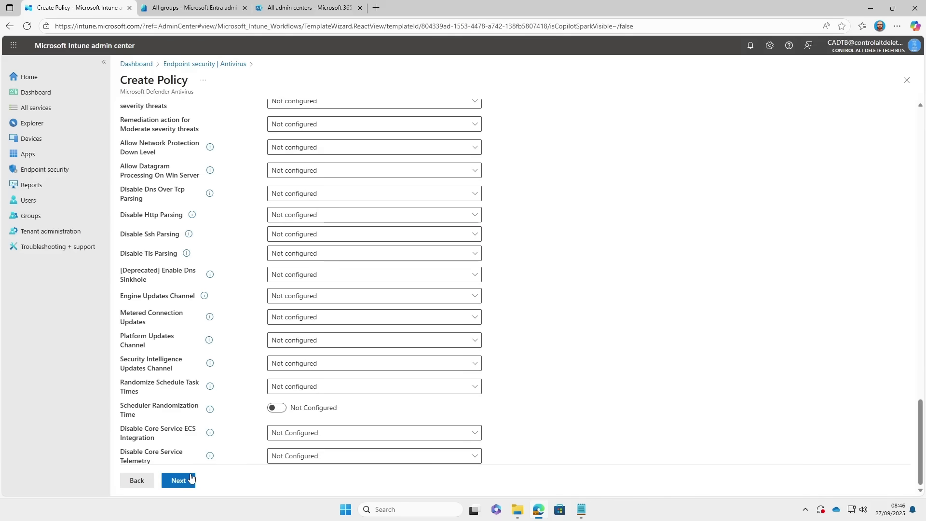
click(190, 477)
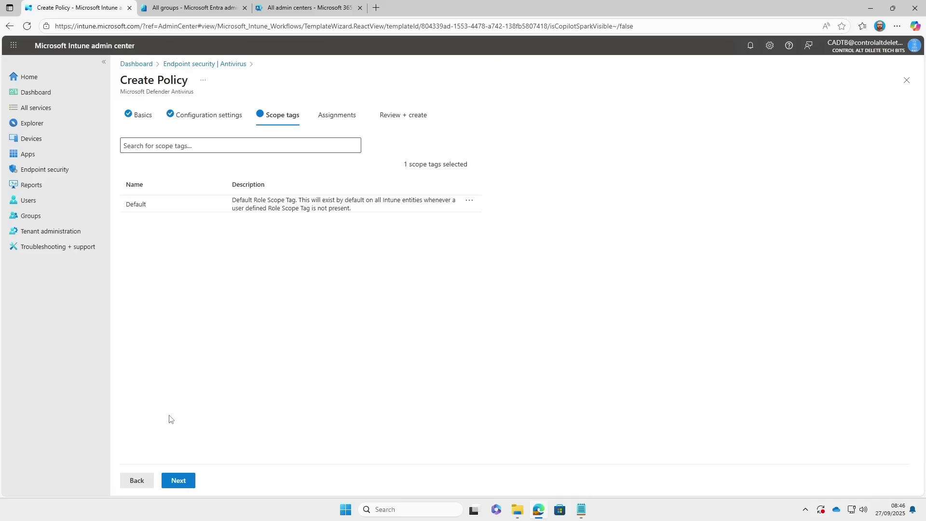
Step: Assign the Powershell Exclusion policy to Microsoft Defender for Endpoint Test Group and save it
click(178, 480)
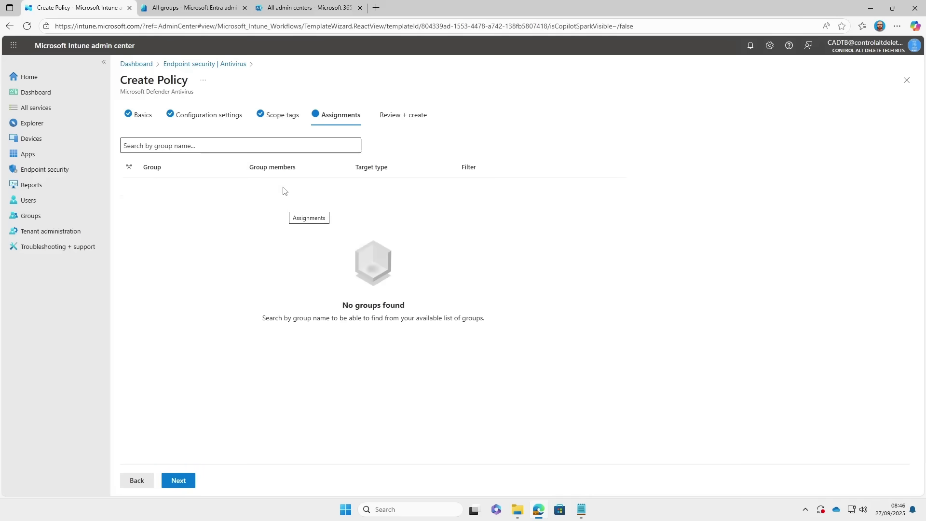
click(285, 145)
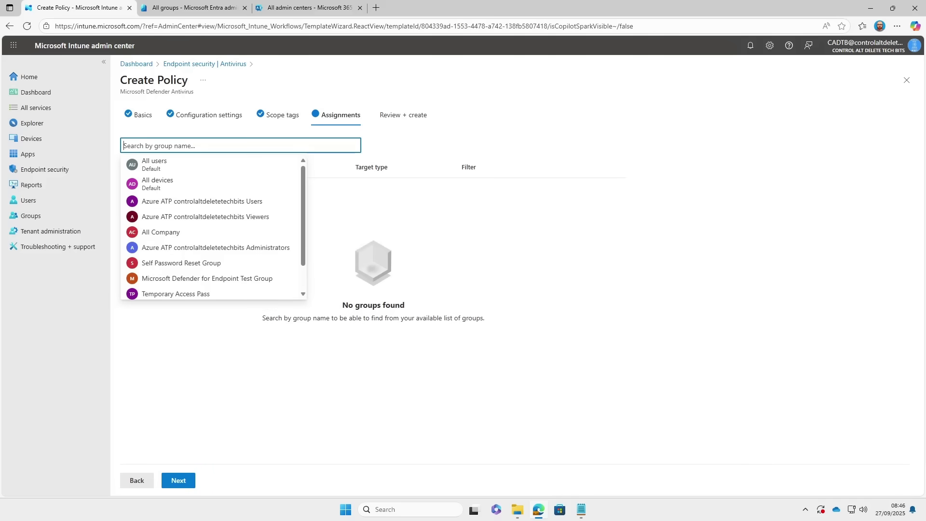
click(245, 278)
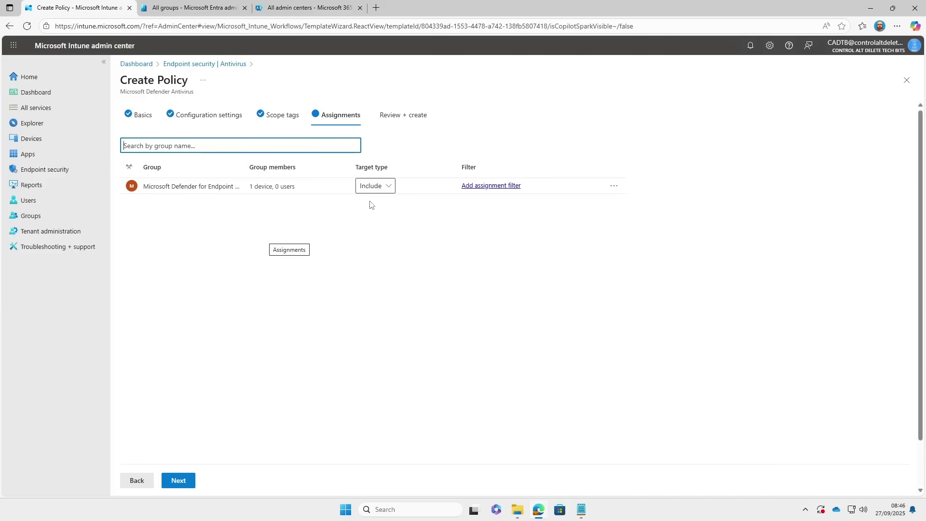
click(180, 479)
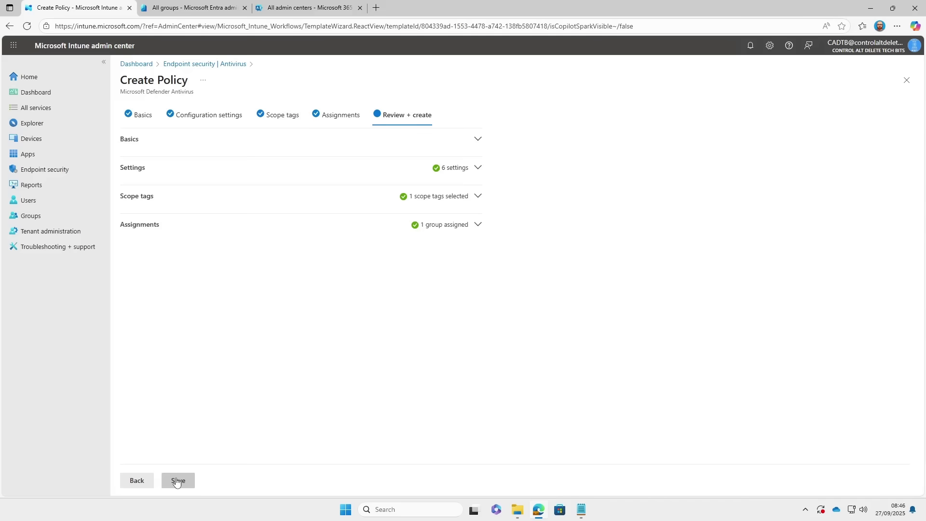
click(177, 480)
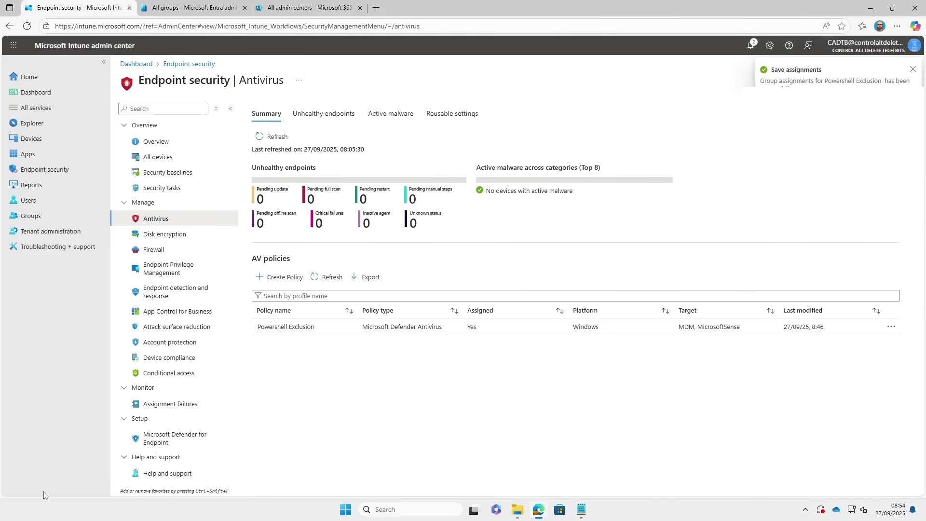
Step: Open Windows Security's exclusions list on CADTB01, approving the admin prompt, to confirm the PowerShell exclusions
click(869, 15)
click(387, 509)
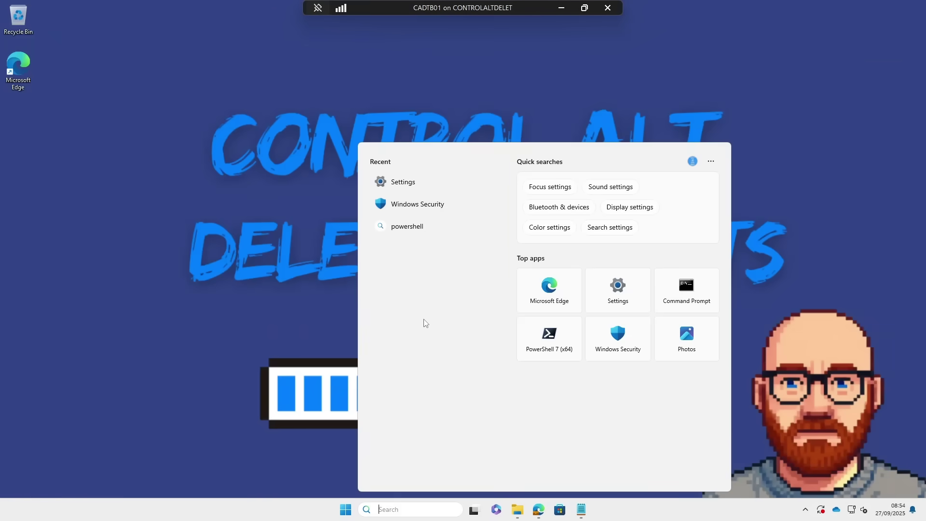
click(420, 210)
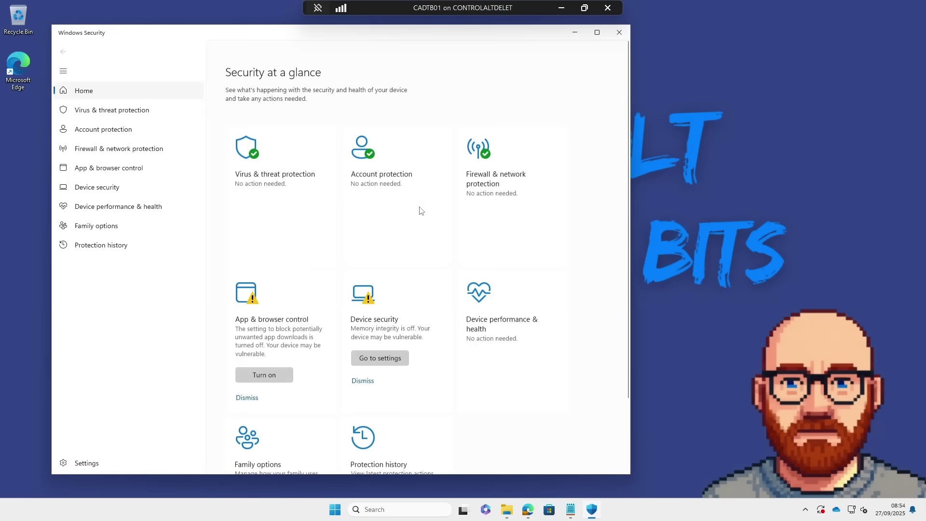
click(264, 204)
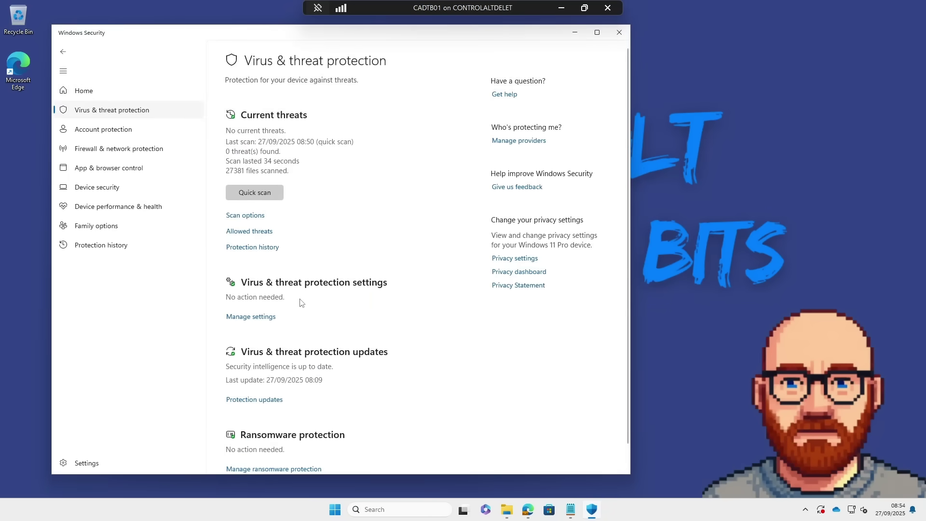
scroll(301, 306, down, 1)
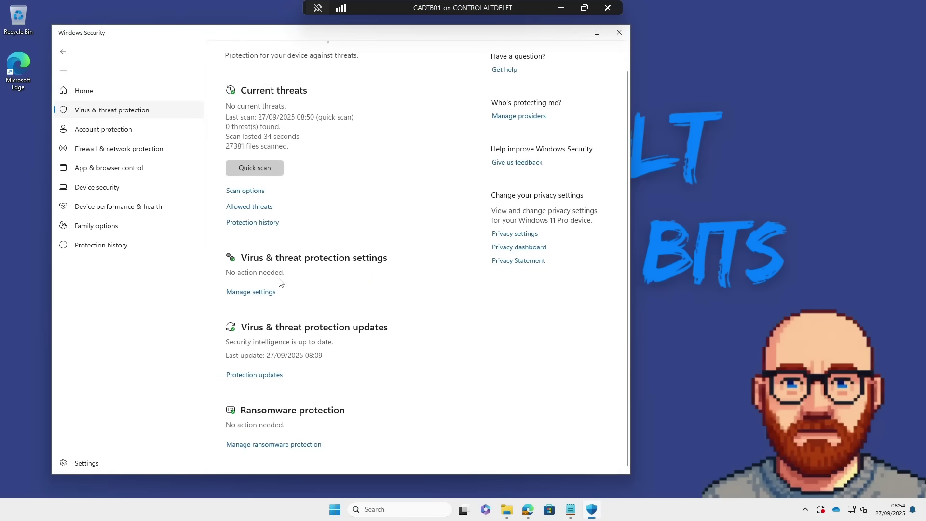
click(263, 292)
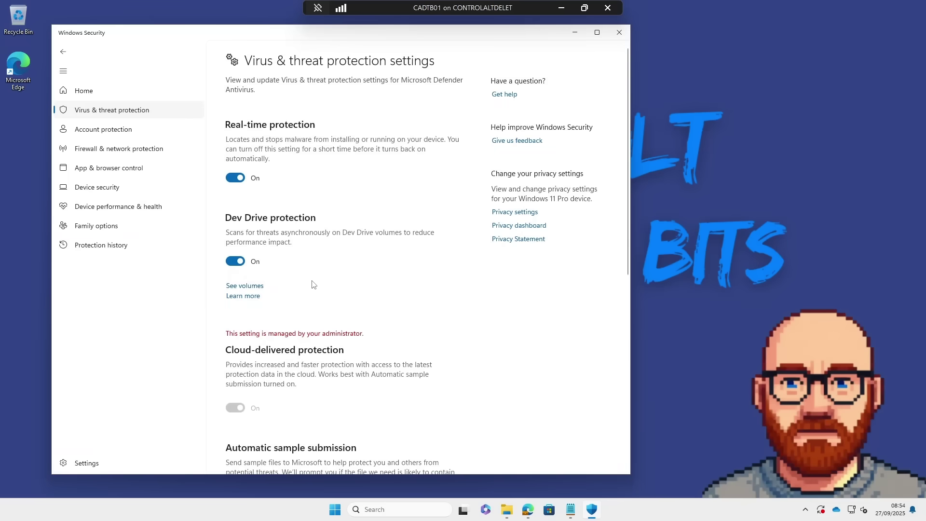
scroll(312, 285, down, 6)
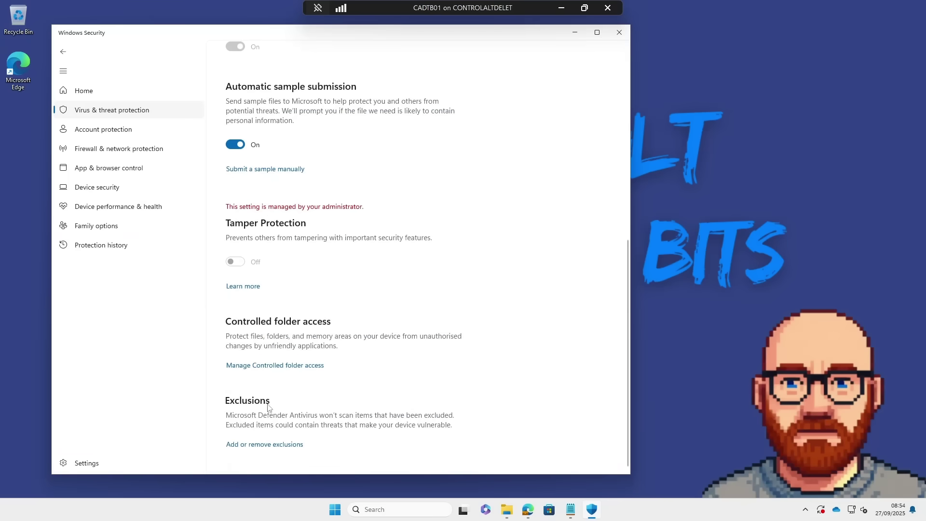
click(274, 444)
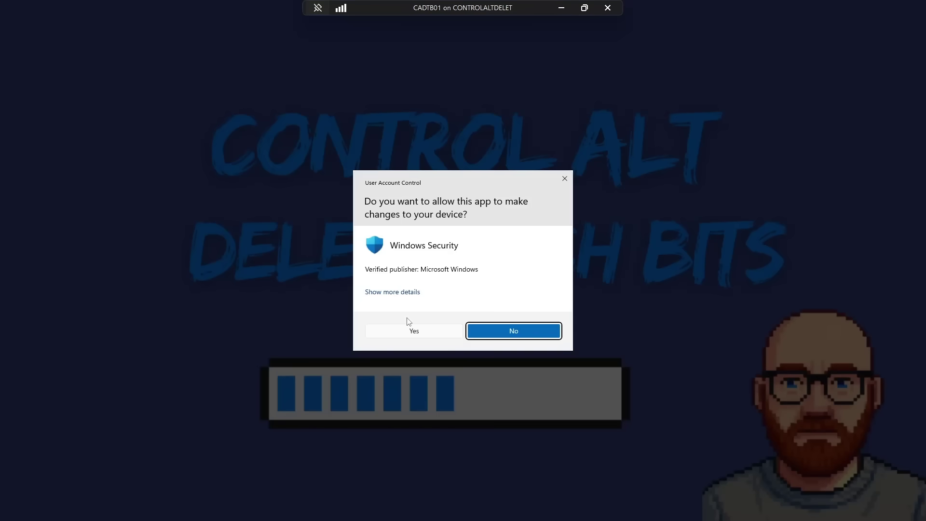
click(413, 332)
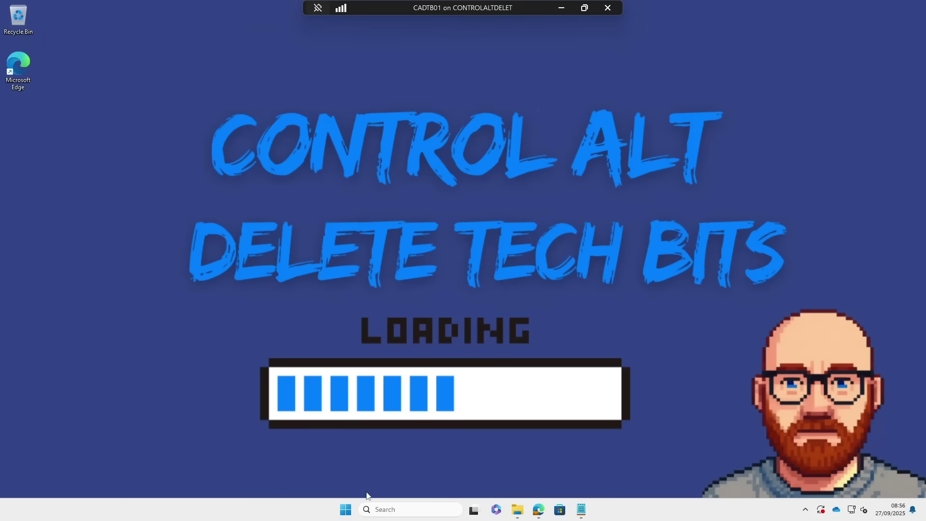
Step: Sync CADTB01 through Settings > Accounts > Access work or school account info
click(378, 509)
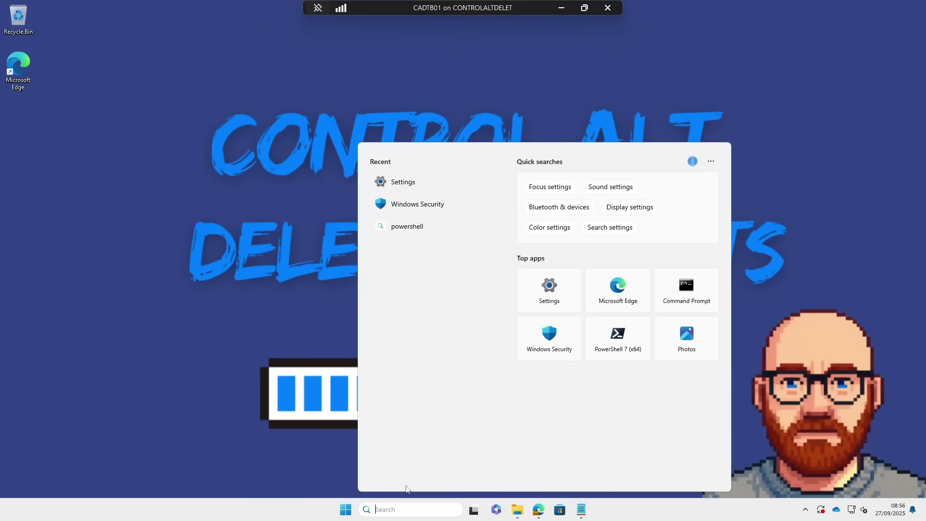
click(402, 188)
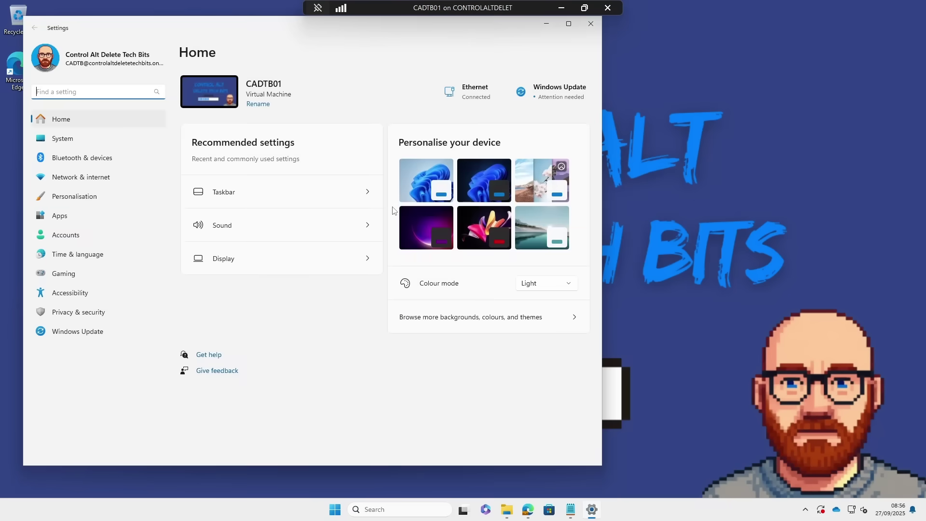
click(83, 236)
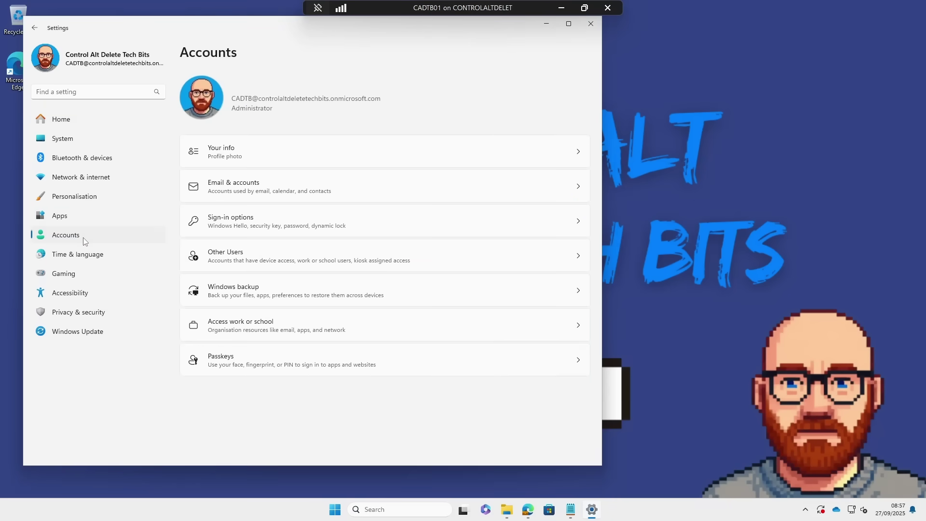
click(290, 326)
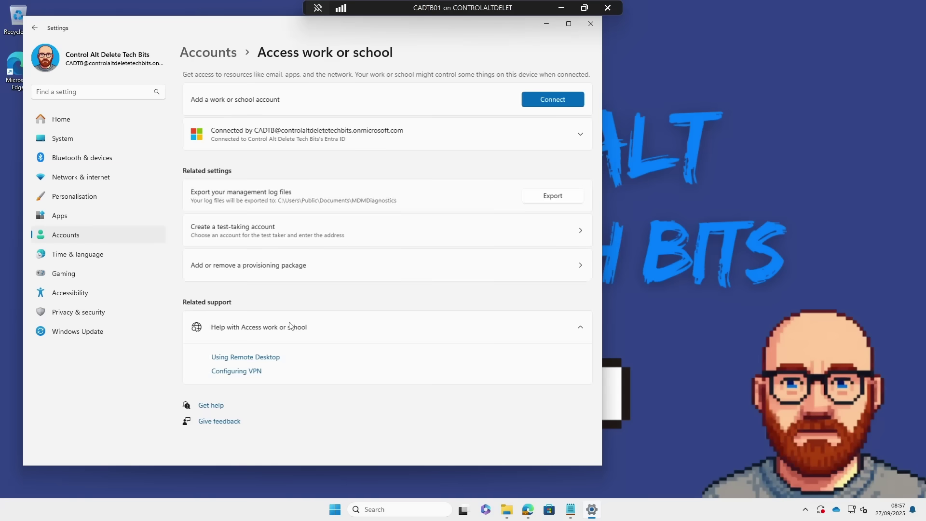
click(467, 141)
click(530, 165)
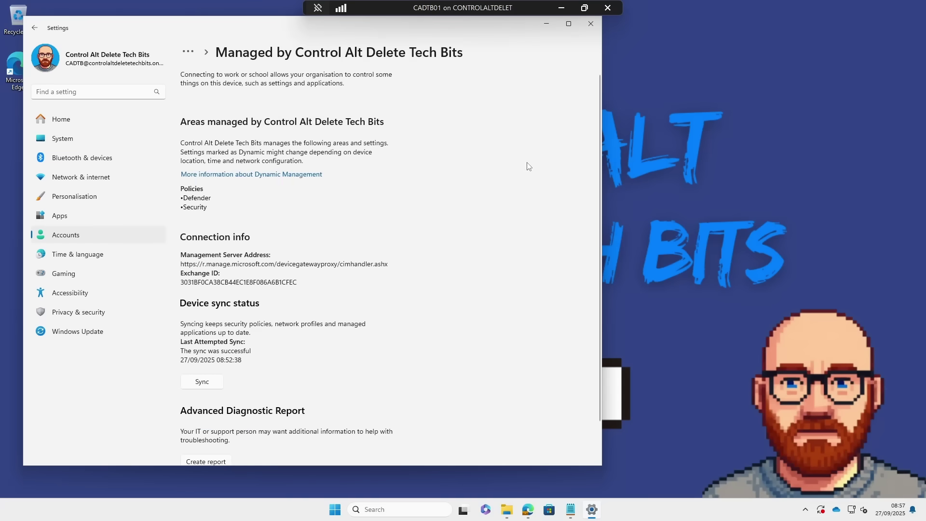
click(210, 382)
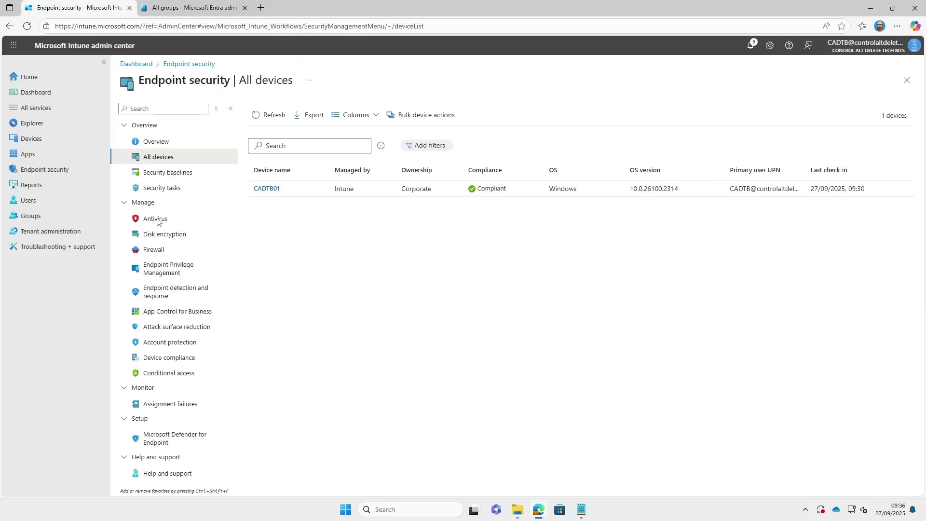
Step: Choose Windows as platform and Windows Security Experience as profile for a new antivirus policy
click(156, 220)
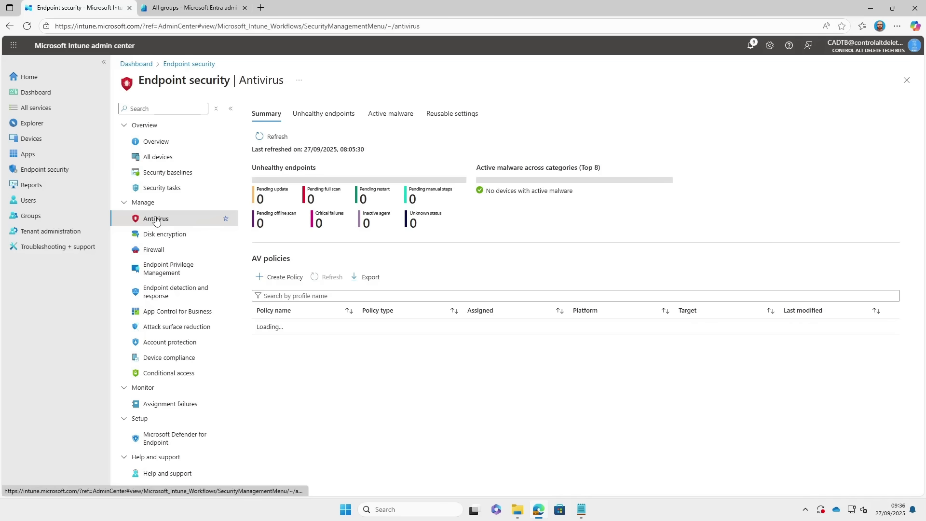
click(278, 279)
click(705, 120)
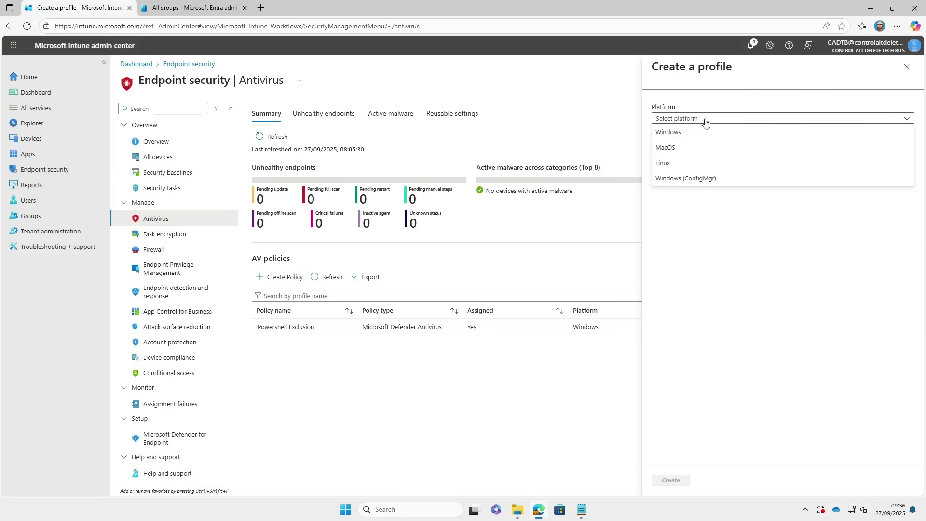
click(701, 132)
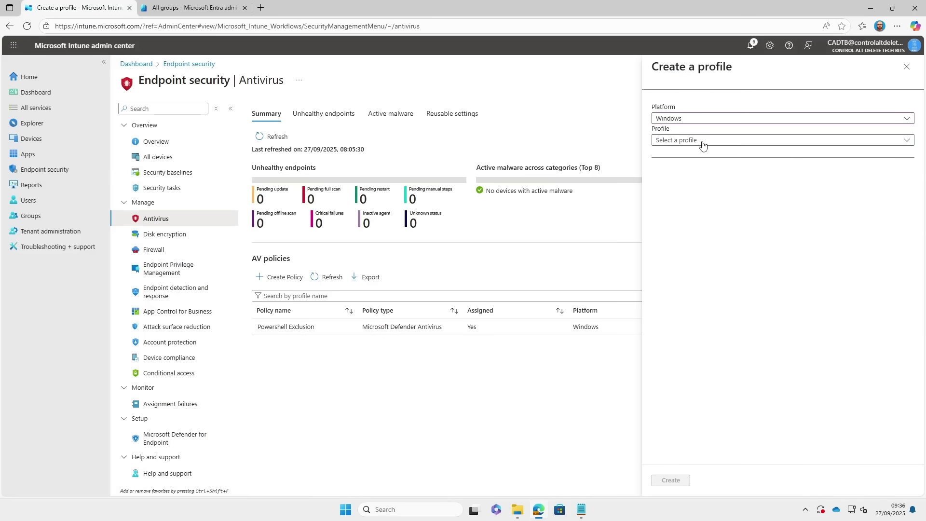
click(703, 141)
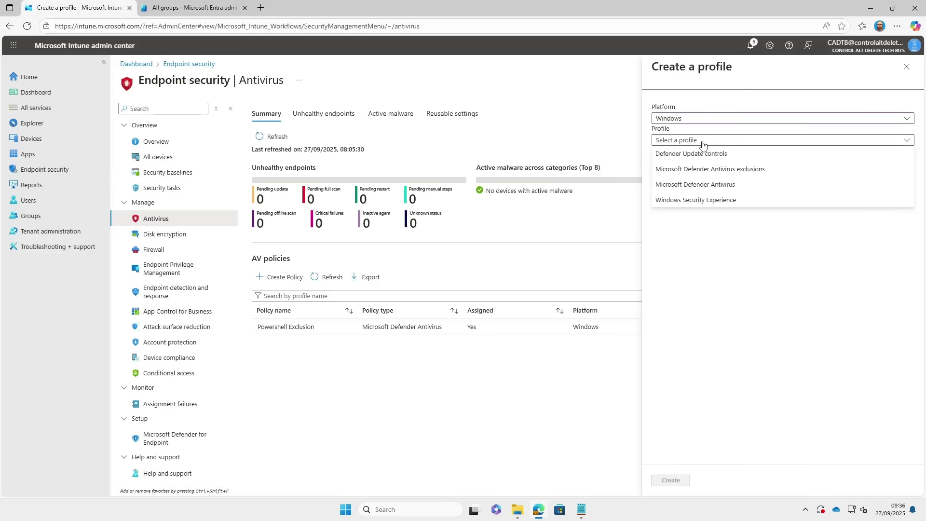
click(705, 200)
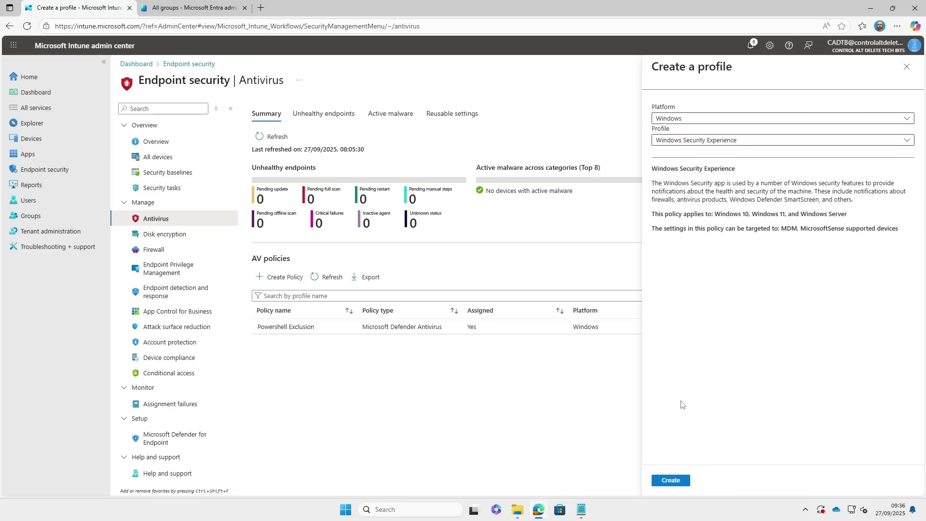
Step: Create the profile and name it Hide Windows Security Notification Area Control, with a matching description
click(673, 479)
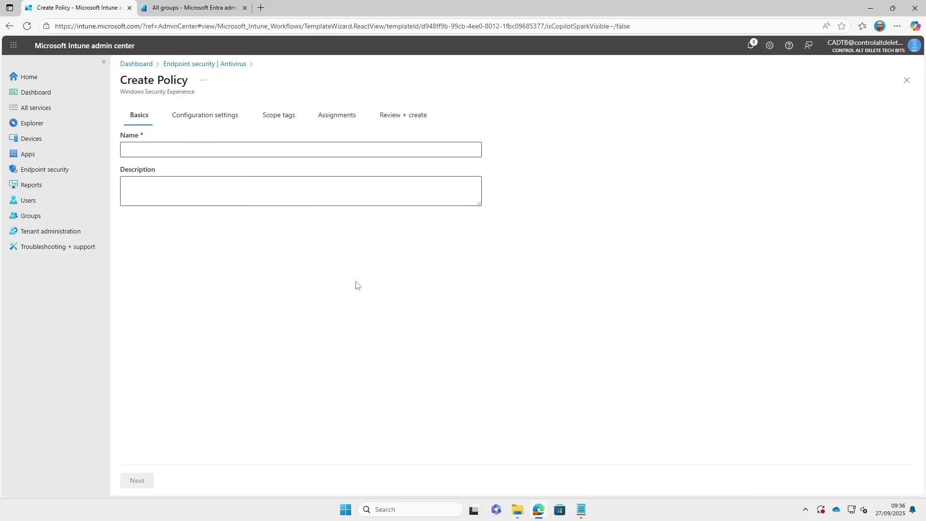
click(198, 155)
text(Hide Windows Security Notification Area Control)
click(217, 187)
text(Hide Windows Security Notification Area Control)
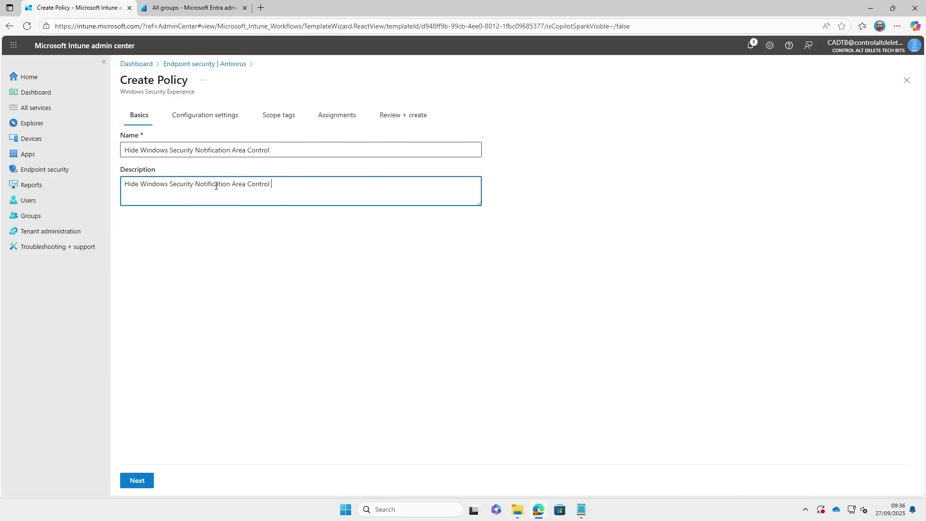
click(137, 480)
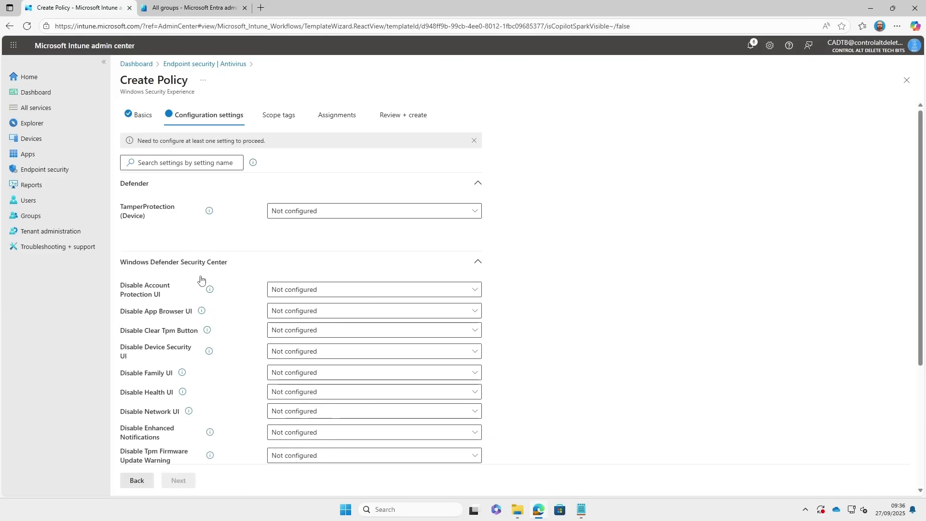
Step: Set TamperProtection to On and Hide Windows Security Notification Area Control to Enabled
click(316, 212)
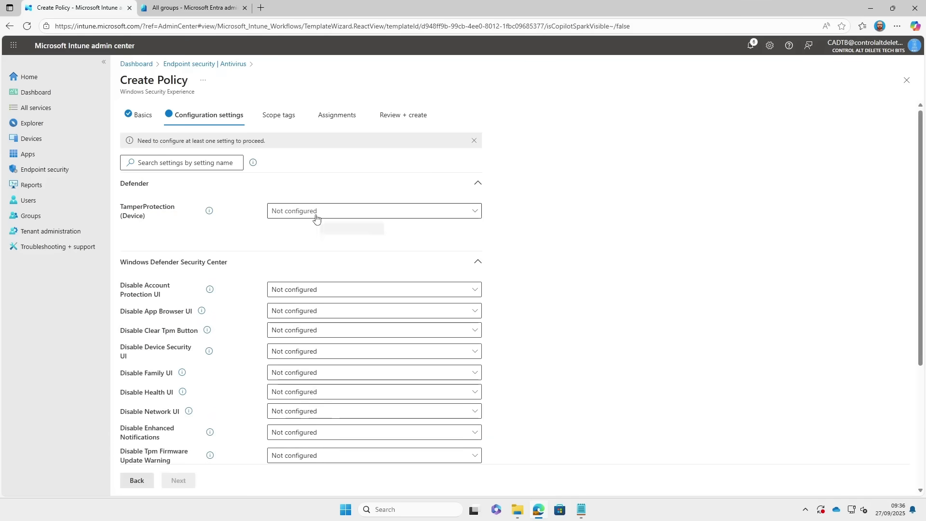
click(210, 216)
mouse_move(211, 217)
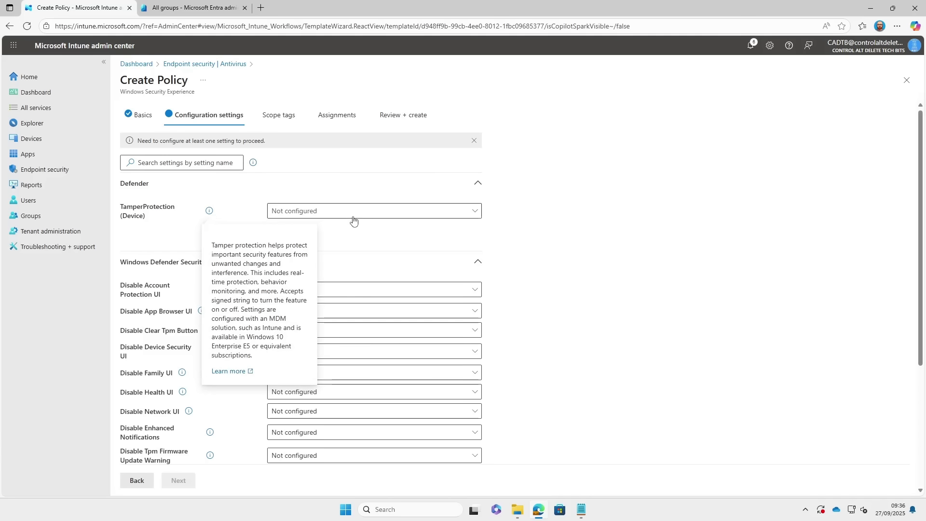
click(374, 213)
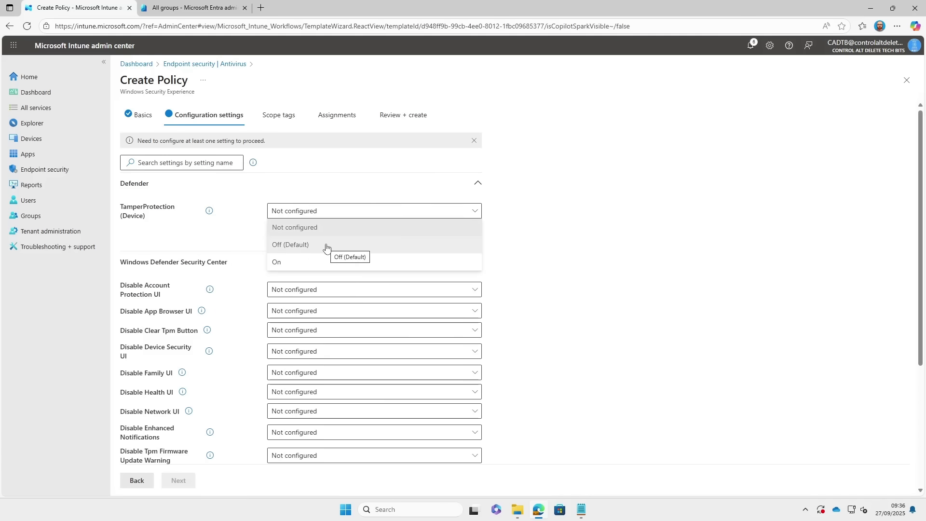
click(312, 263)
scroll(535, 227, down, 3)
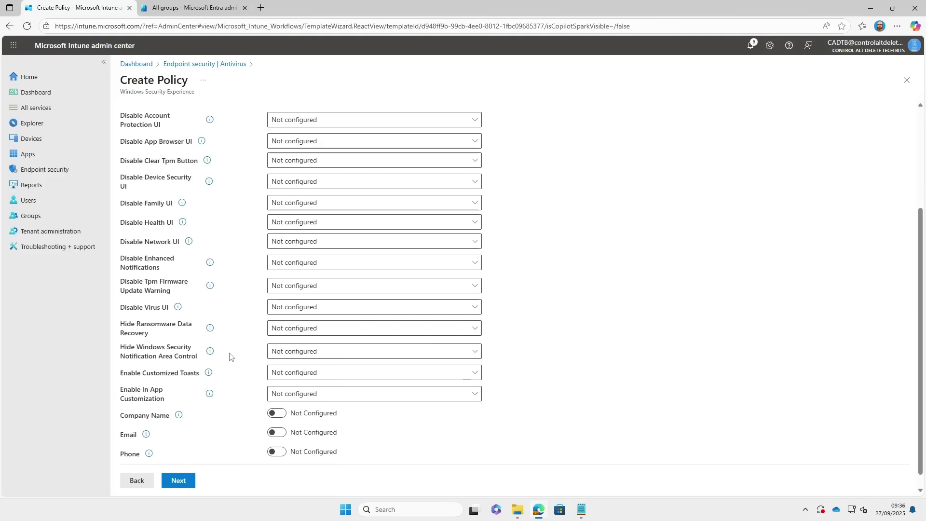
click(291, 356)
click(305, 402)
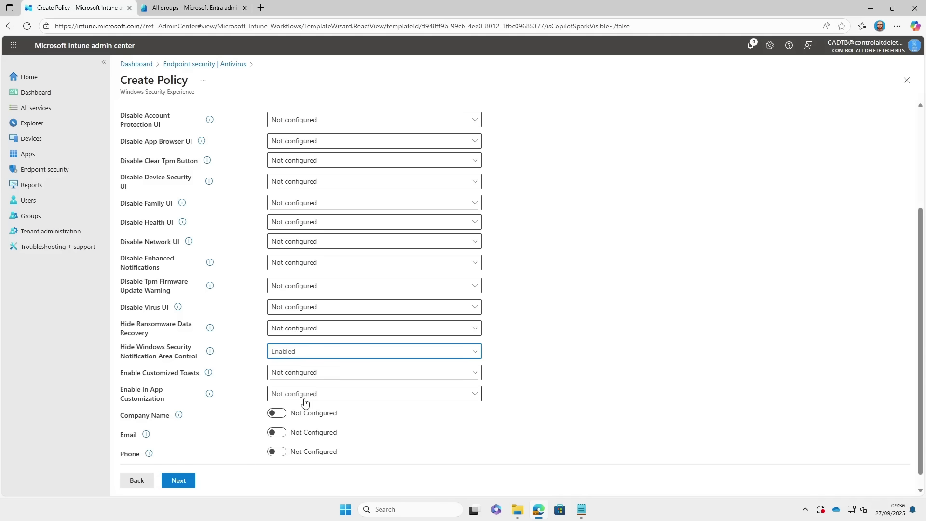
scroll(555, 290, down, 1)
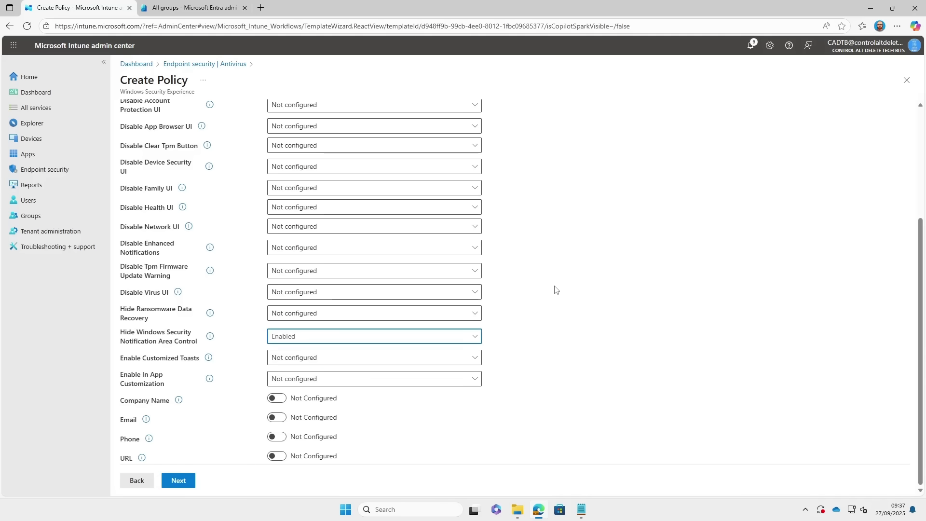
Step: Assign the Windows Security Experience policy to Microsoft Defender for Endpoint Test Group and proceed to review
click(189, 485)
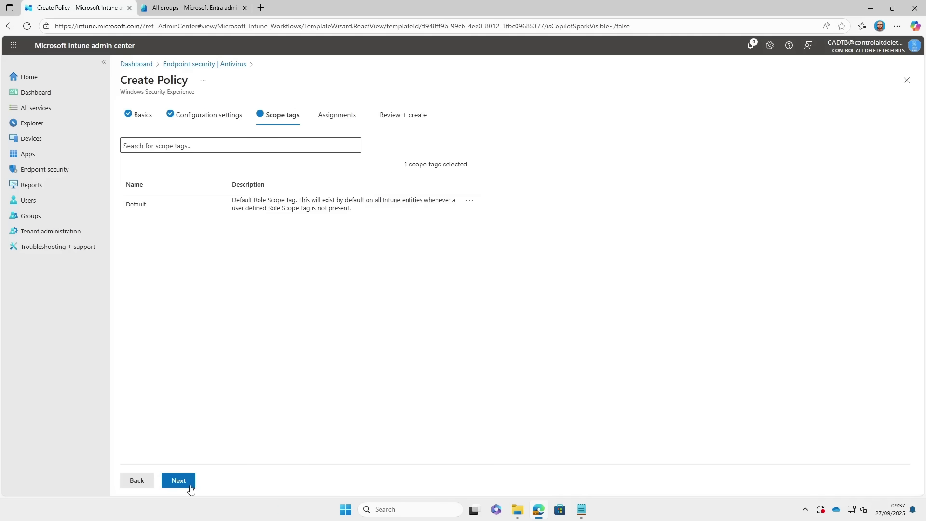
click(190, 485)
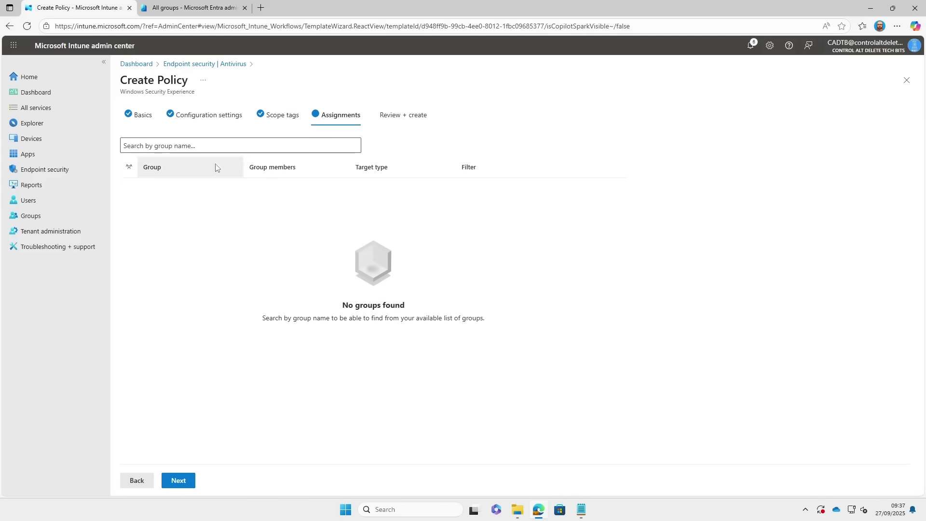
click(246, 144)
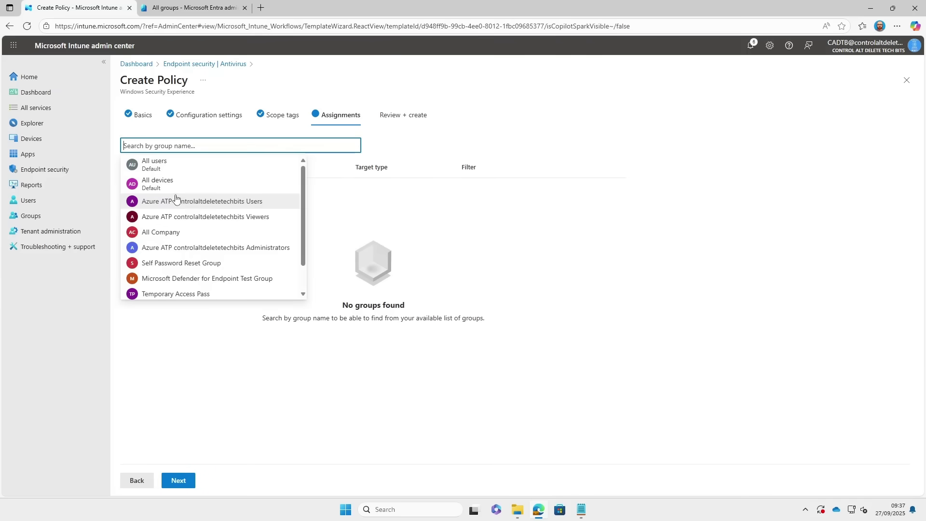
click(206, 278)
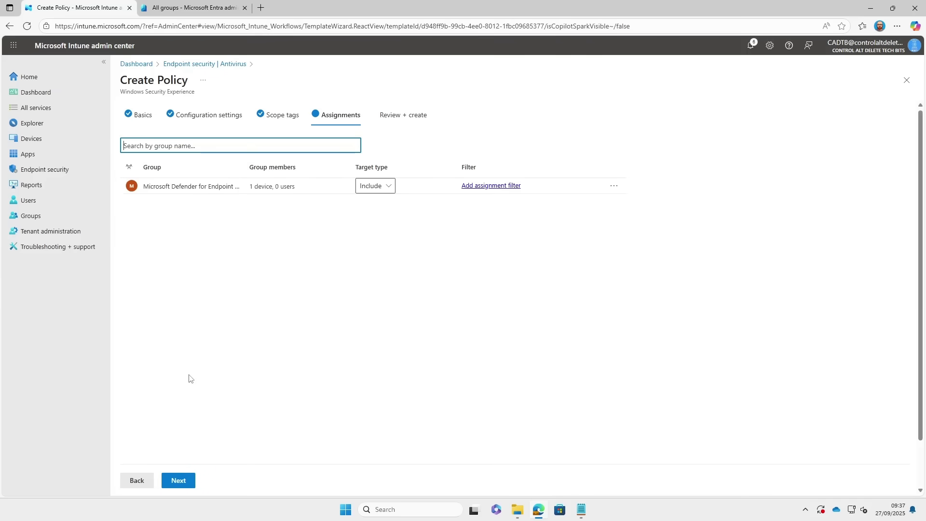
click(185, 484)
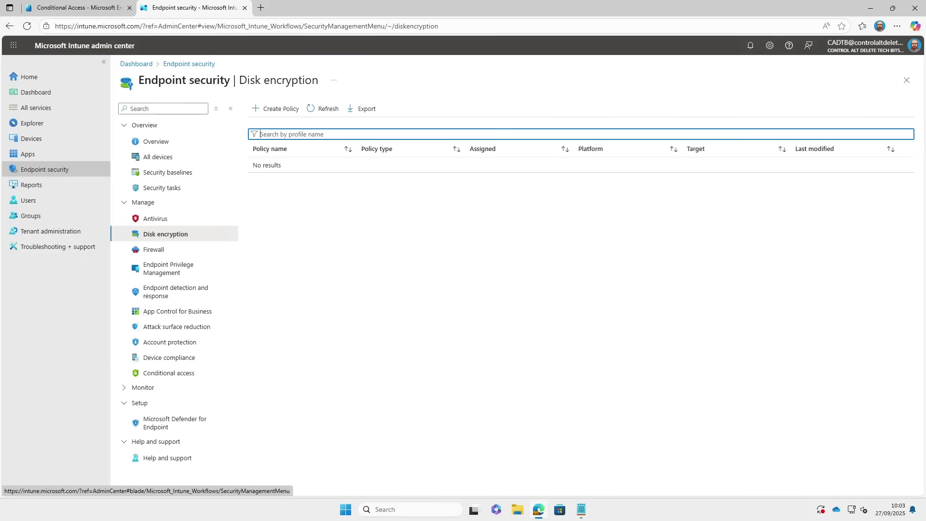
Step: Create a disk encryption profile with platform Windows and profile BitLocker
click(270, 110)
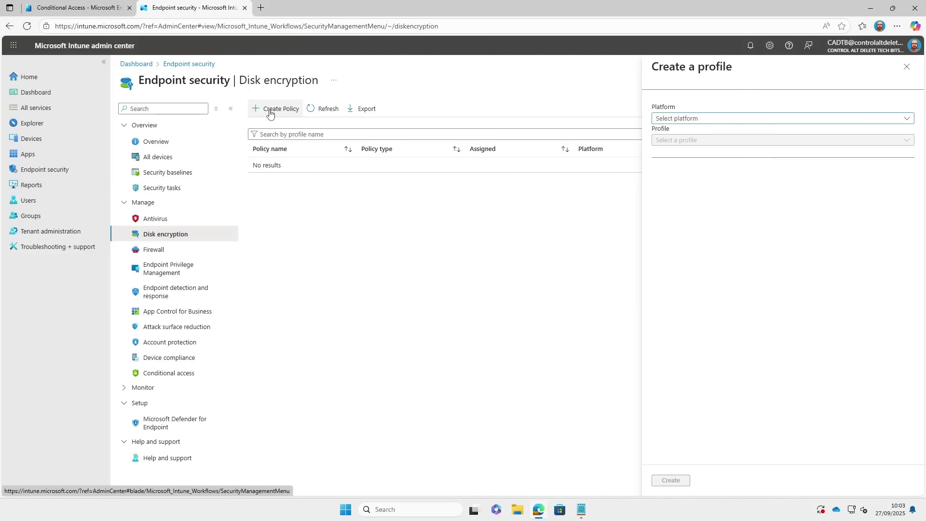
click(719, 120)
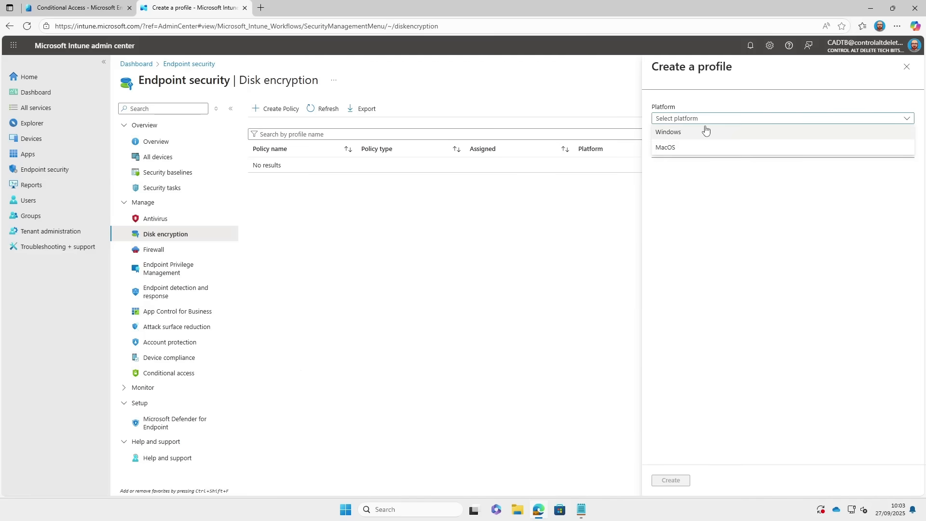
click(705, 129)
click(703, 140)
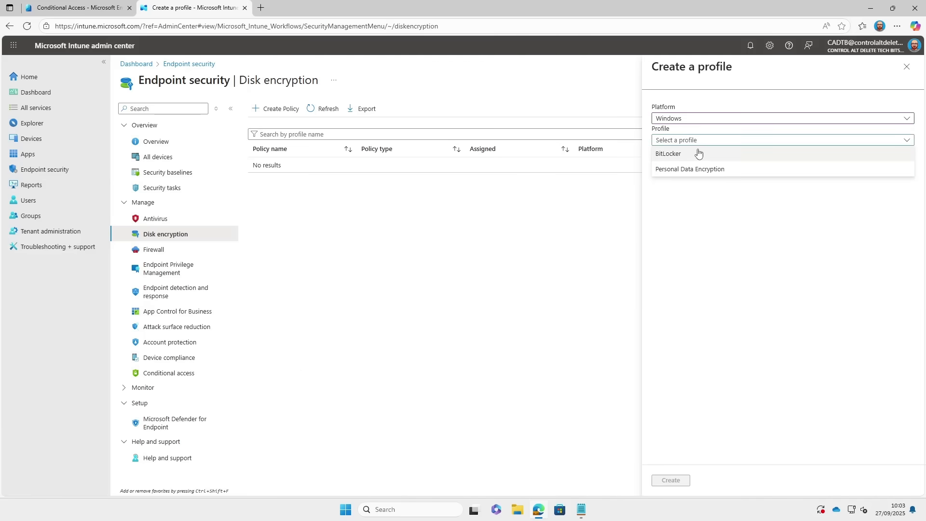
click(696, 154)
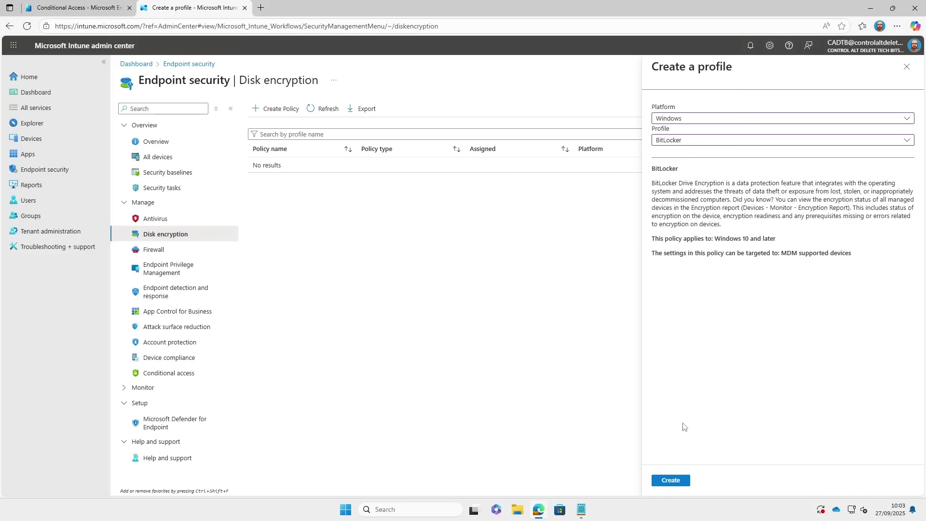
click(671, 479)
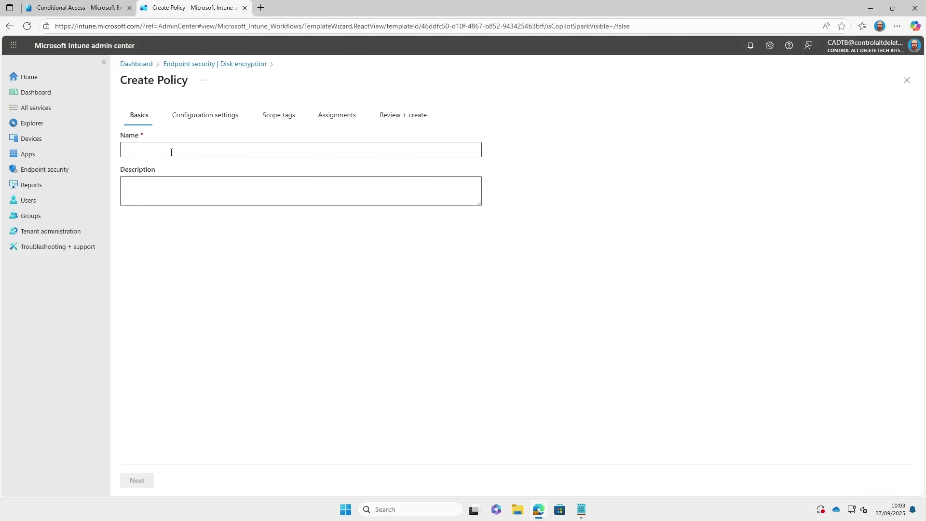
Step: Paste 'Deny write access to removable drives not protected by BitLocker' as the policy name and description
click(170, 150)
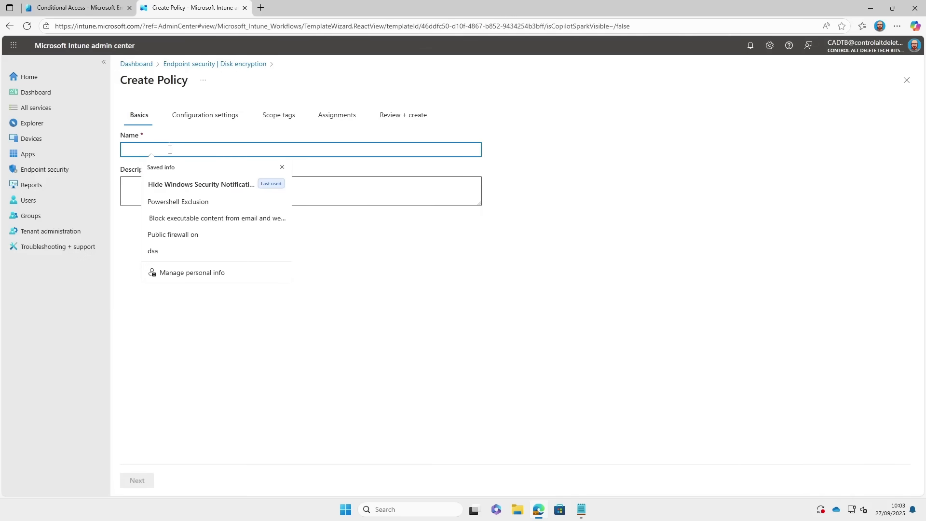
text(Deny write access to removable drives not protected by BitLocker)
click(335, 180)
text(Deny write access to removable drives not protected by BitLocker)
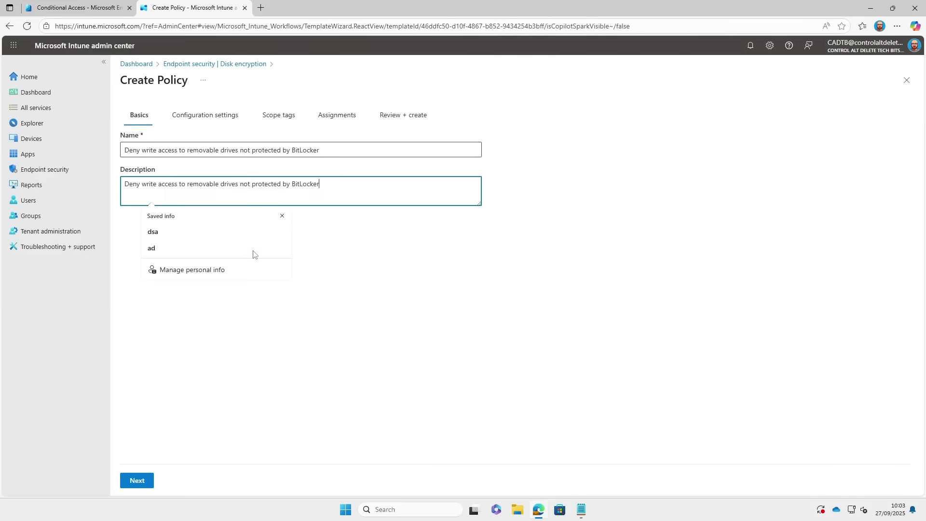
click(135, 479)
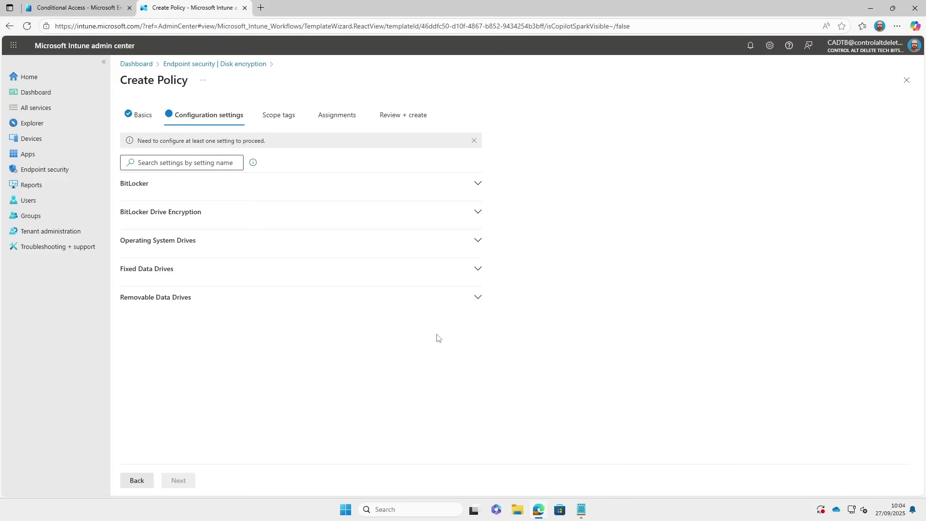
Step: Under Removable Data Drives, enable denying write access to unprotected drives, leaving the other-organization restriction off
click(479, 300)
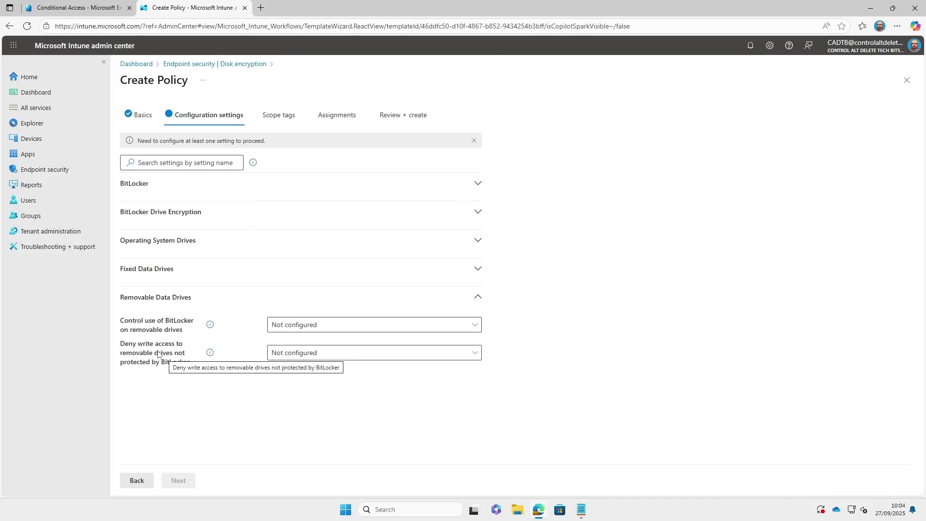
click(413, 355)
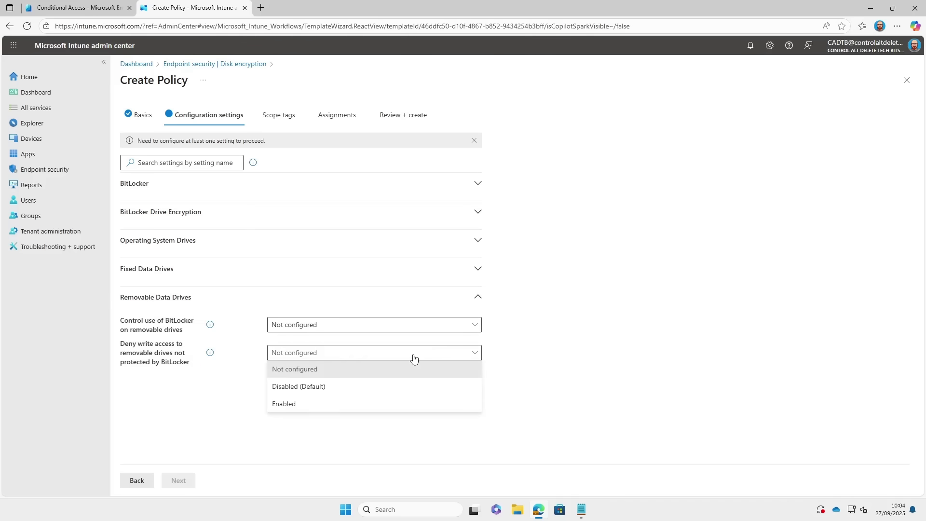
click(337, 403)
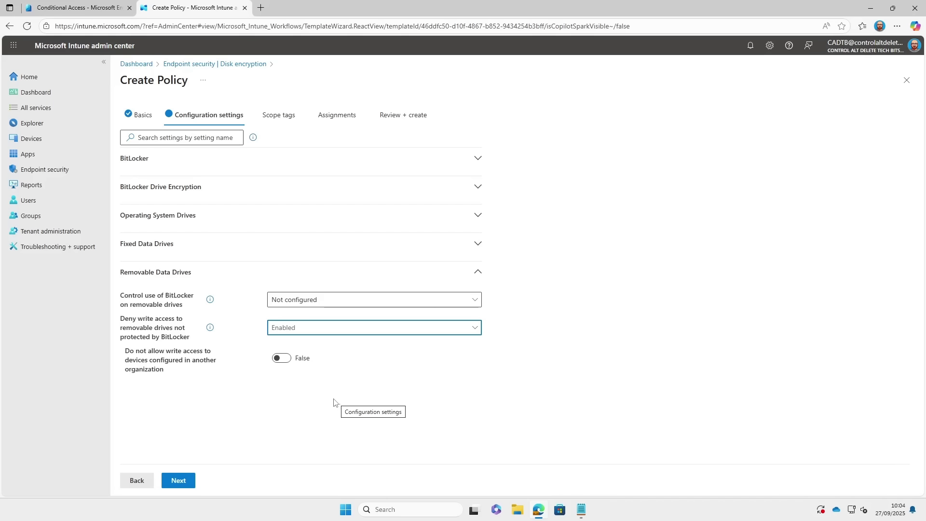
click(277, 363)
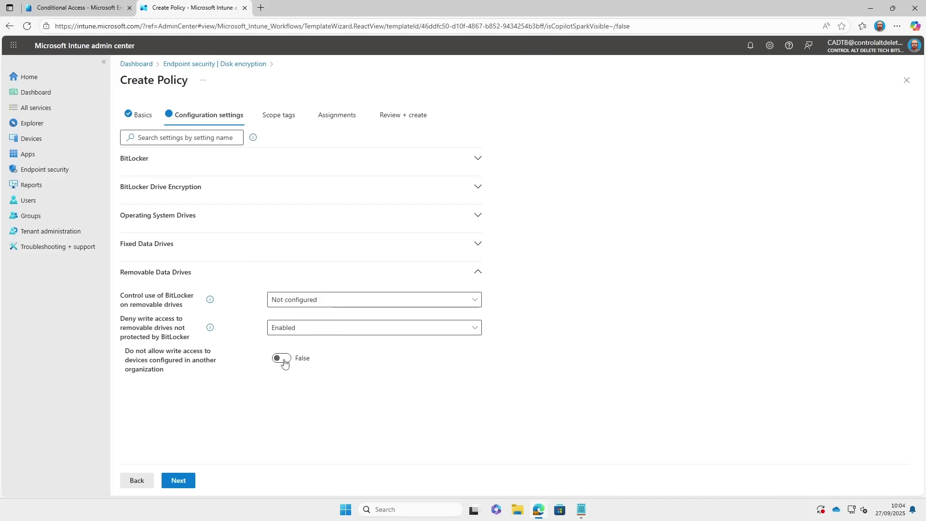
click(277, 363)
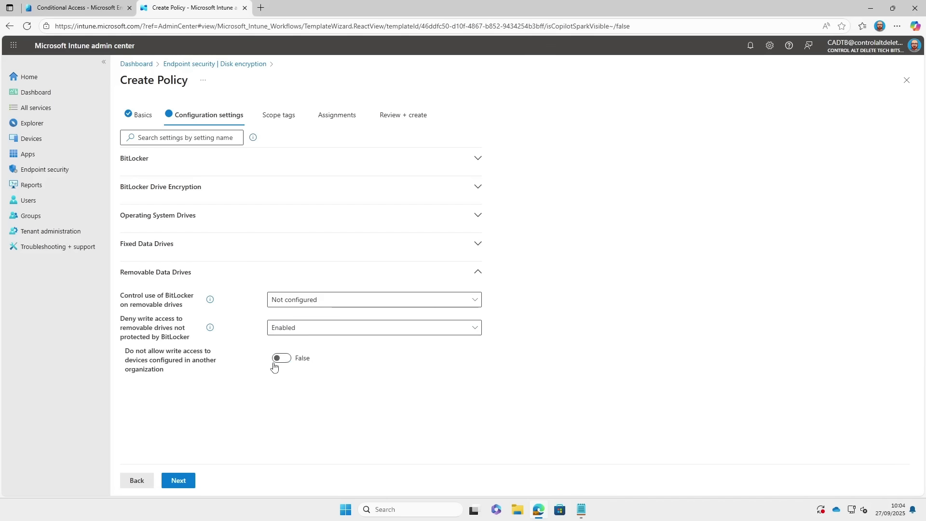
Step: Skip scope tags, assign Microsoft Defender for Endpoint Test Group, and create the BitLocker policy
click(178, 481)
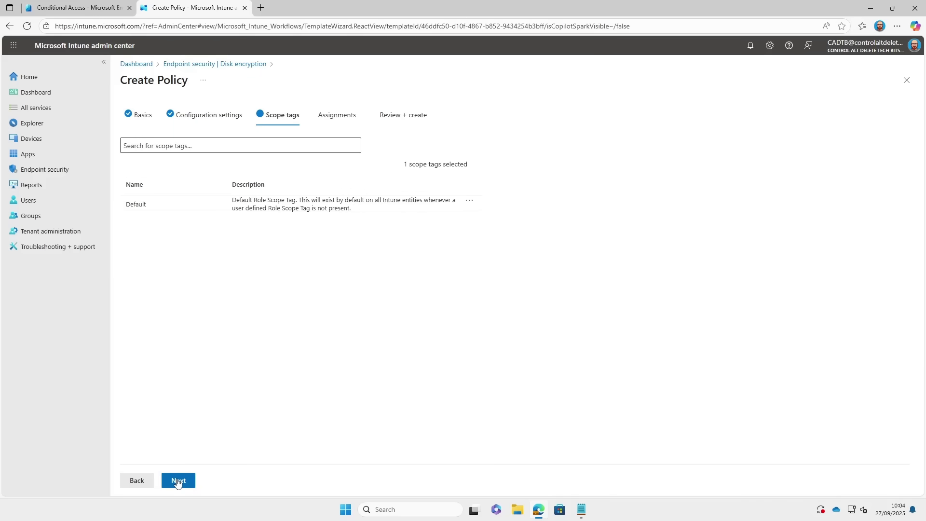
click(178, 480)
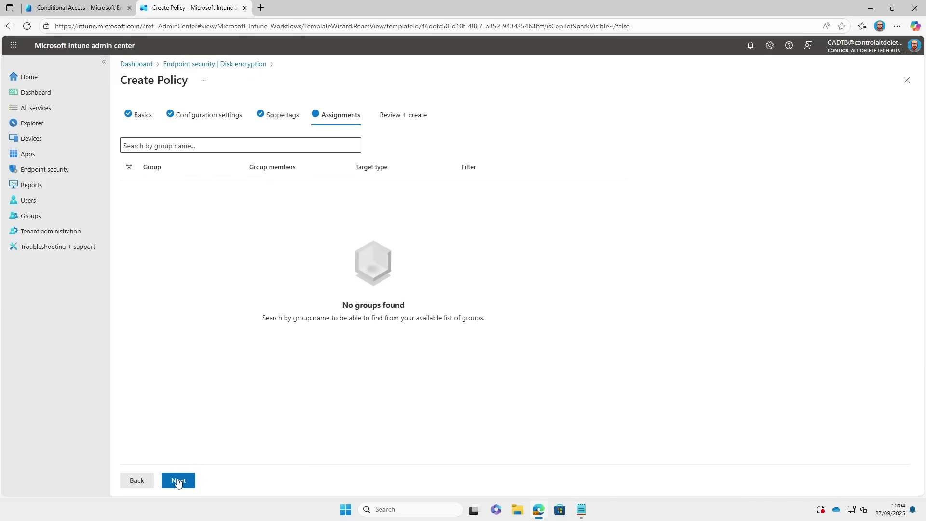
click(178, 145)
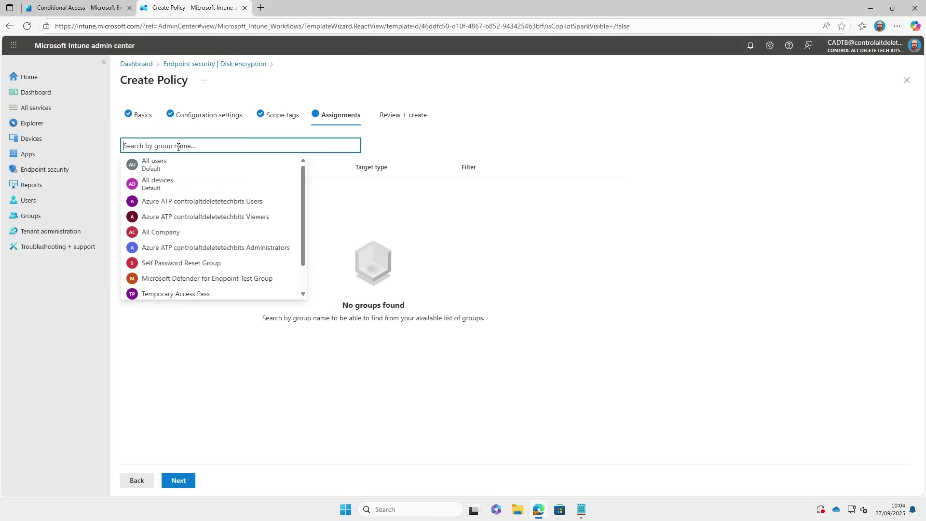
click(223, 278)
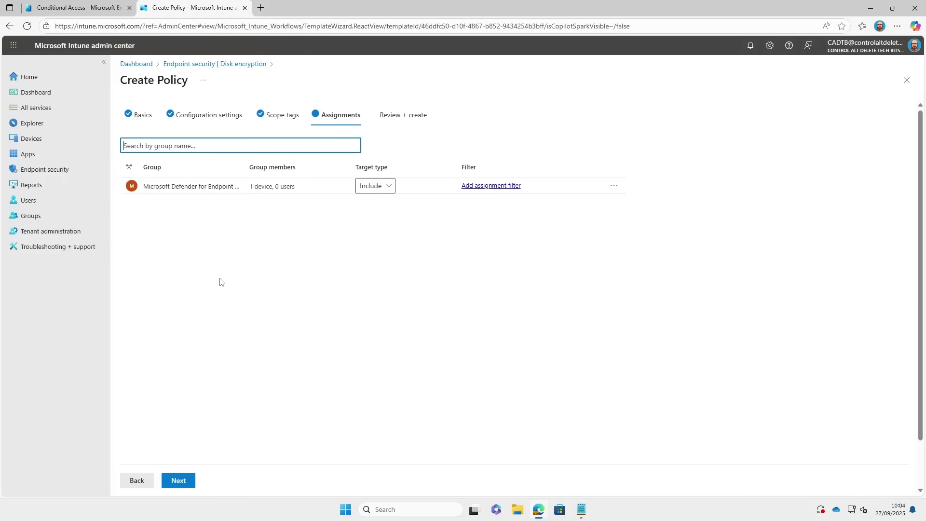
click(180, 480)
click(191, 481)
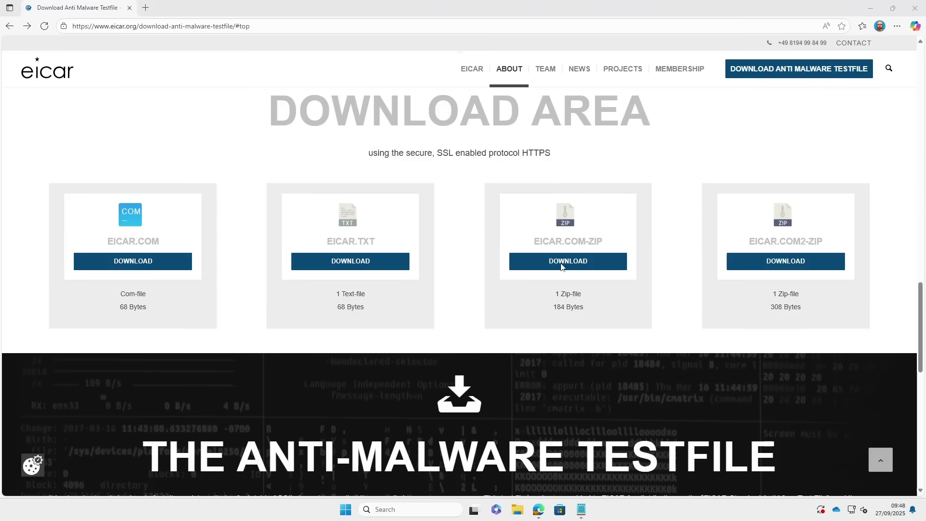
Step: Download EICAR.COM-ZIP, force Keep anyway on eicar_com.zip, and view the Windows Security threat details
click(562, 267)
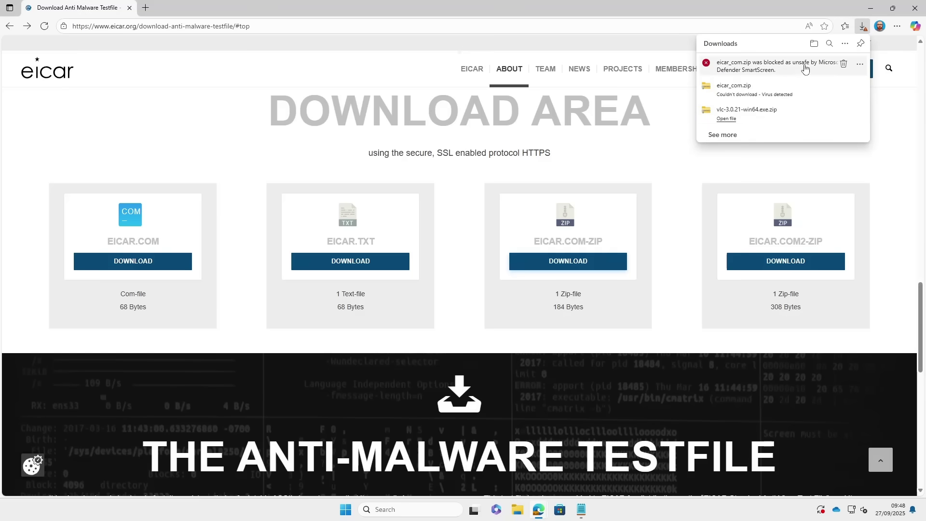
click(861, 68)
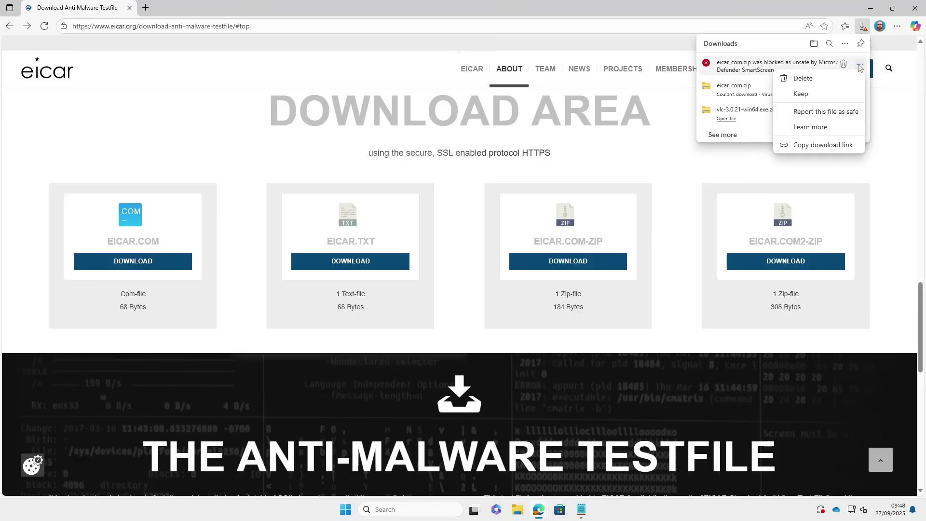
click(813, 97)
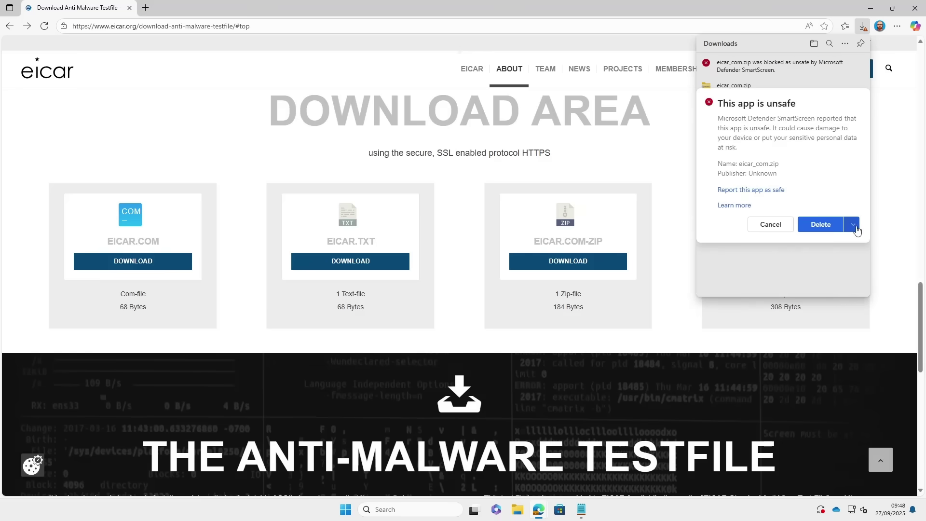
click(852, 225)
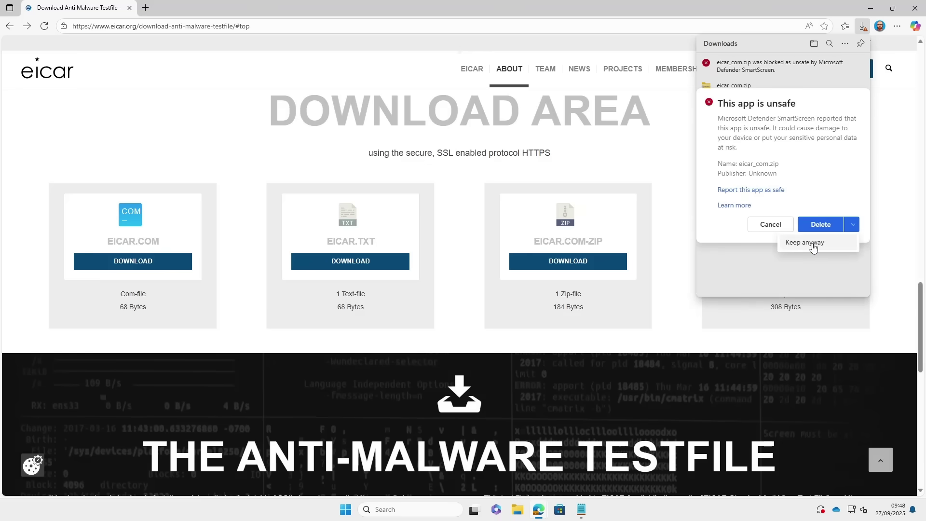
click(814, 245)
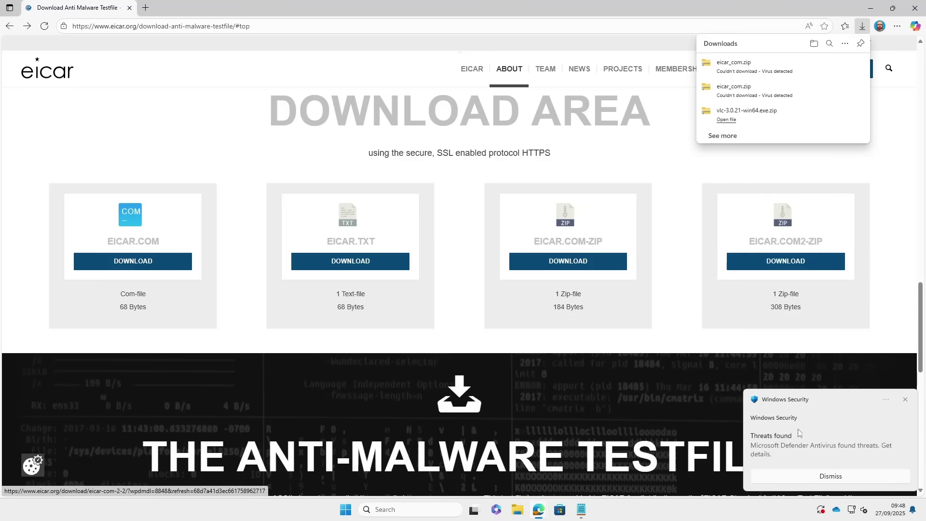
click(836, 449)
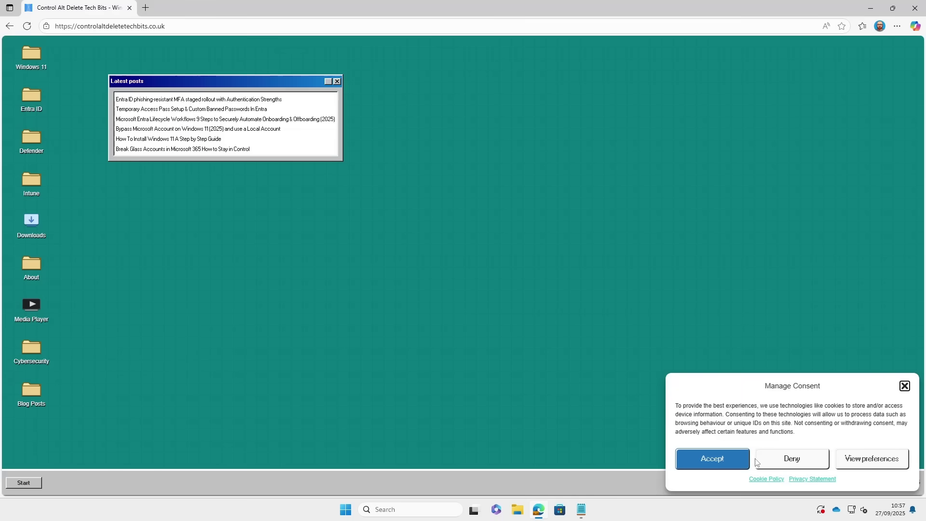
Step: Accept the Tech Bits cookie consent and open the site's Start menu of Programs and Games
click(728, 462)
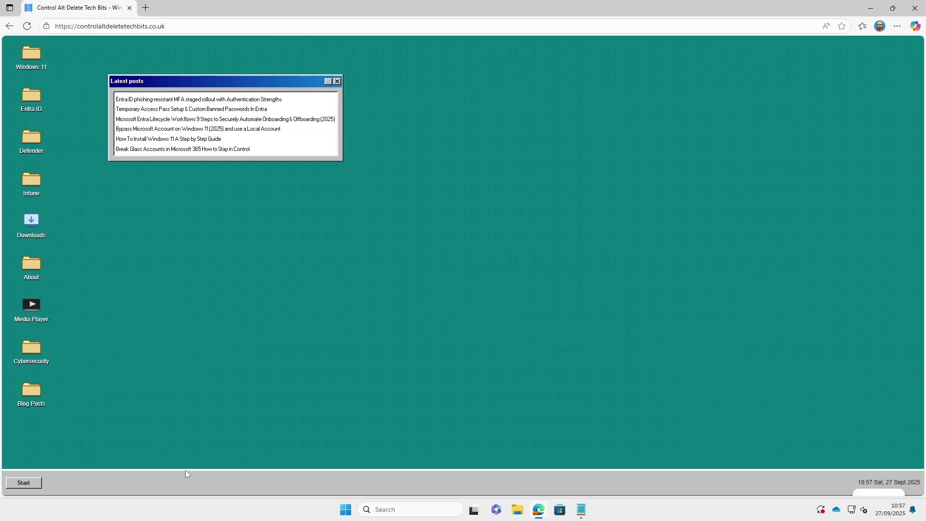
click(27, 483)
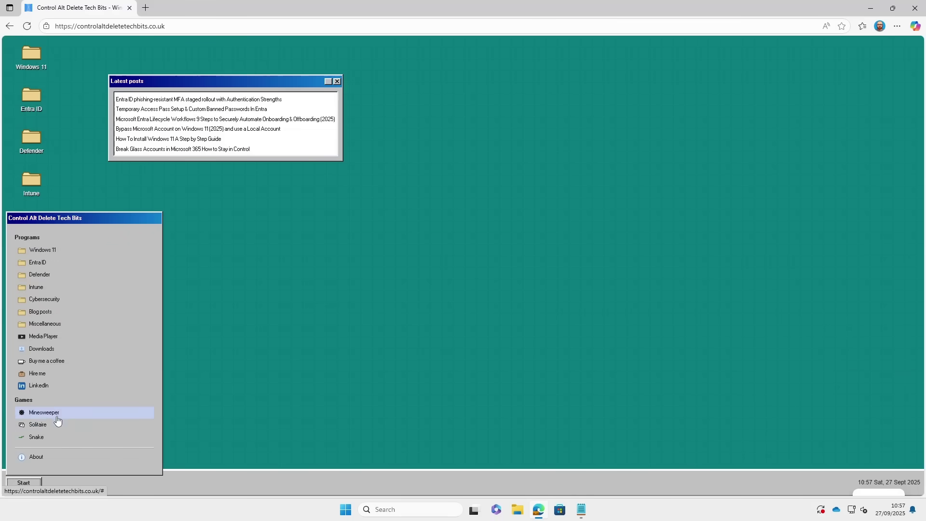